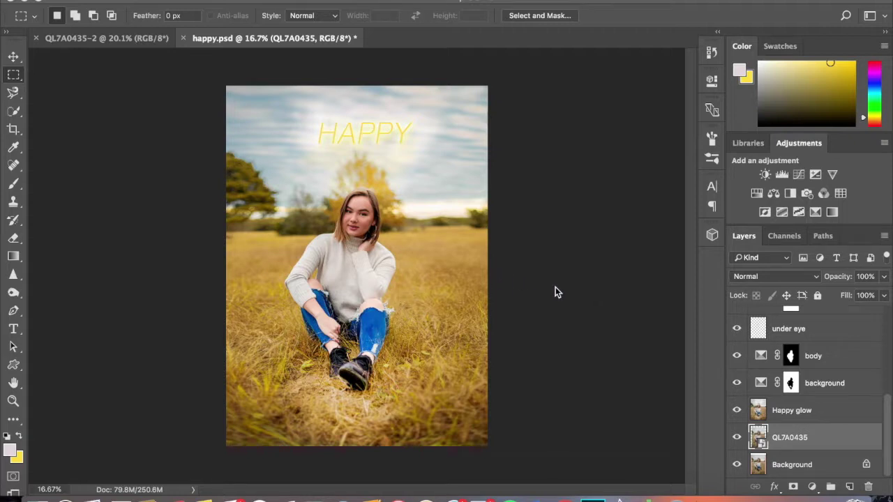
# Step: Hide every layer except QL7A0435, including Background, Happy glow, the retouching and adjustment layers, and the HAPPY text
pyautogui.click(736, 465)
pyautogui.click(736, 410)
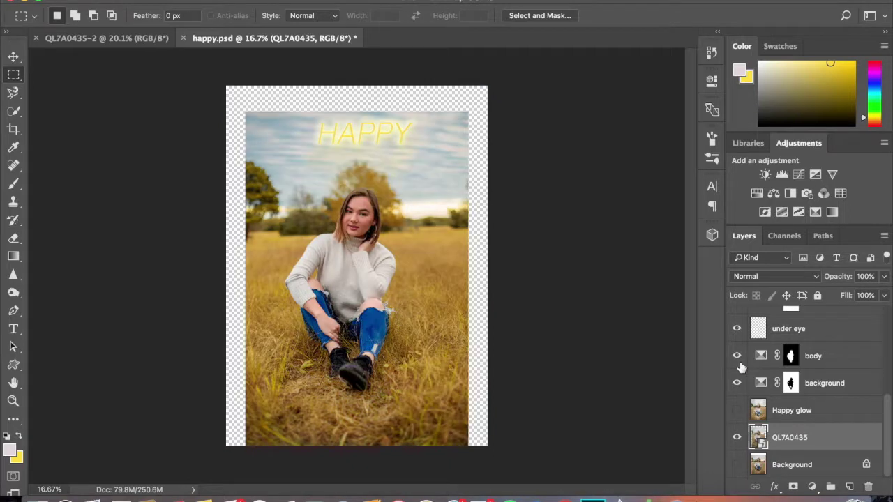
pyautogui.scroll(2, 741, 405)
pyautogui.click(737, 414)
pyautogui.click(737, 381)
pyautogui.click(738, 354)
pyautogui.click(737, 328)
pyautogui.scroll(4, 737, 342)
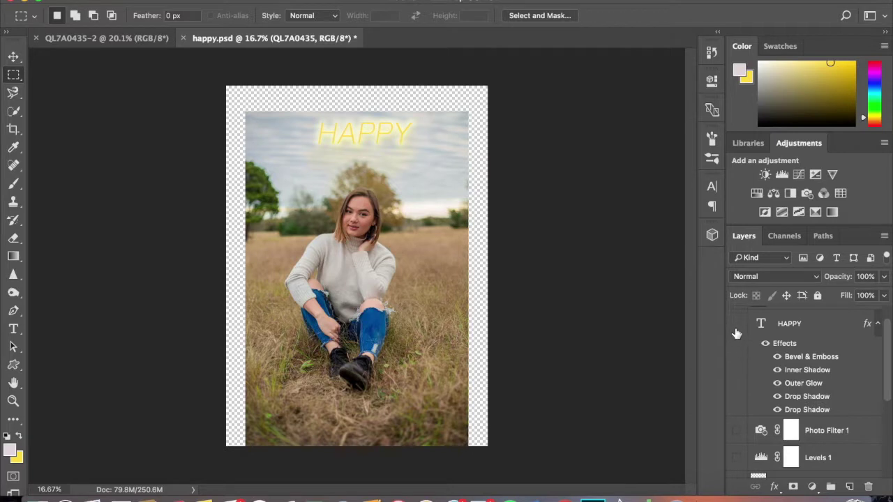
pyautogui.click(737, 323)
pyautogui.scroll(1, 736, 322)
pyautogui.click(737, 322)
pyautogui.scroll(-4, 736, 377)
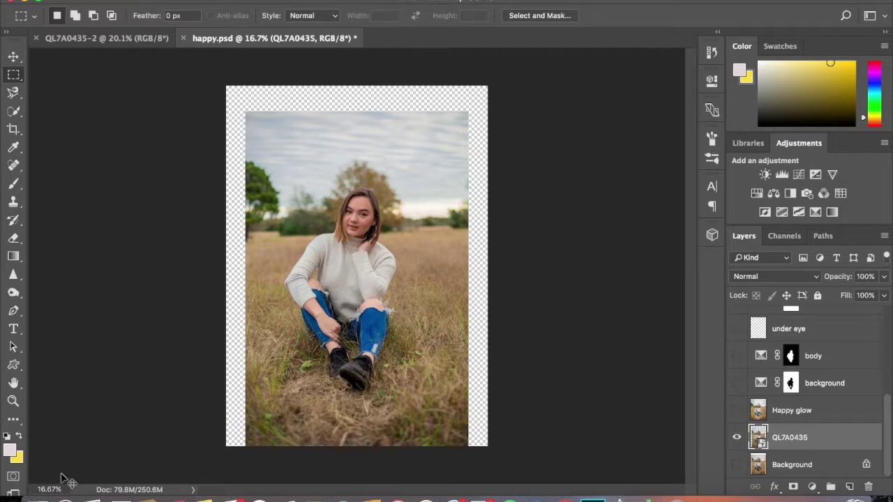
# Step: Examine the original photo up close, from the sky down to the grass in the foreground
pyautogui.press('super+plus')
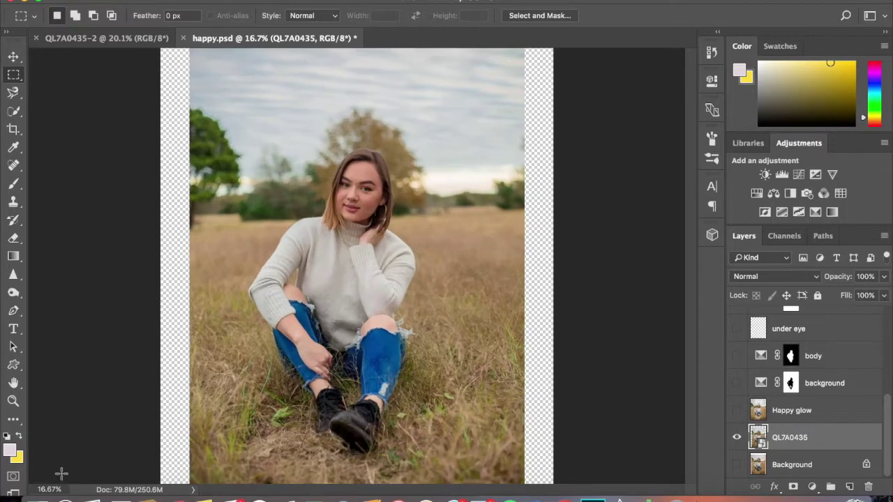
pyautogui.scroll(-3, 276, 307)
pyautogui.scroll(-5, 275, 307)
pyautogui.scroll(4, 275, 307)
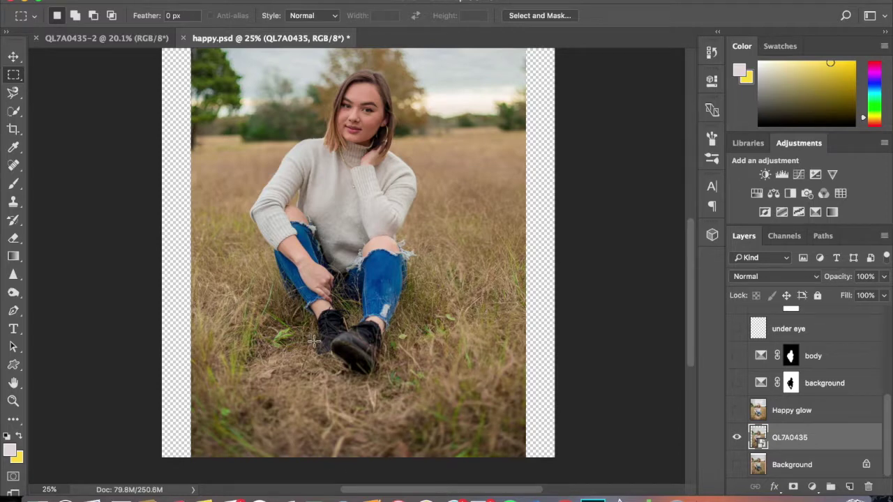
pyautogui.scroll(2, 340, 336)
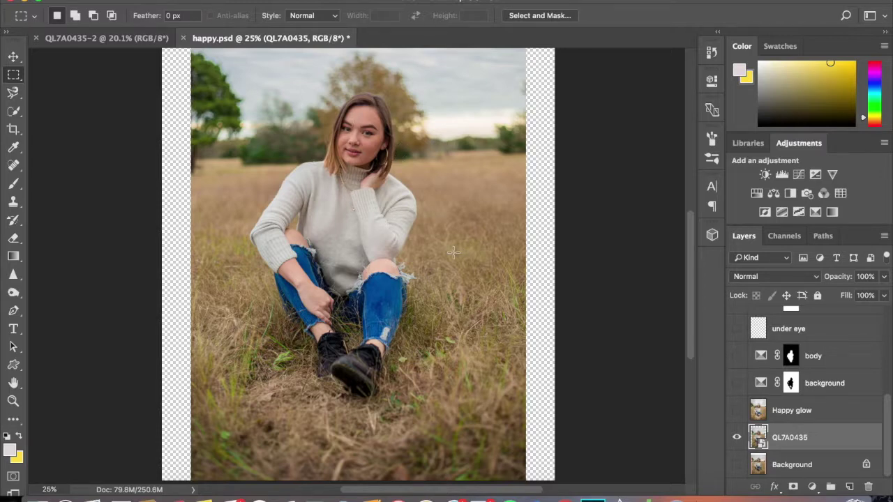
pyautogui.scroll(5, 454, 253)
pyautogui.scroll(-2, 453, 253)
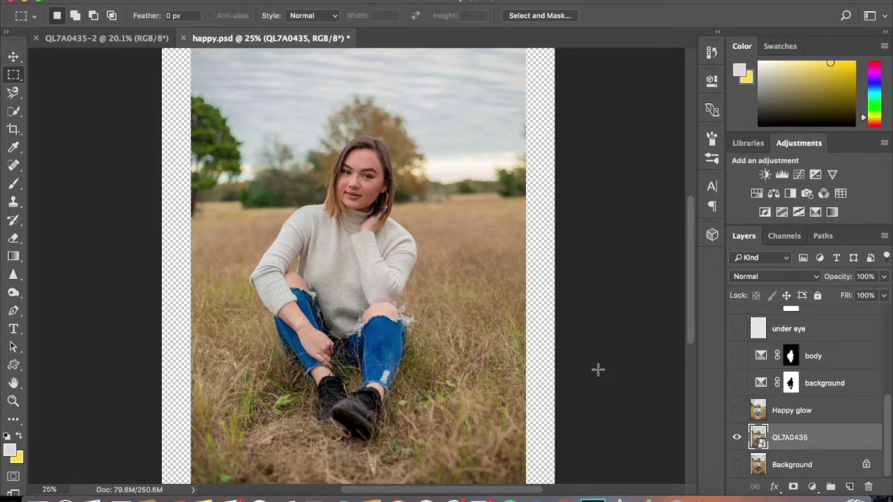
# Step: Show the Background layer and apply Canvas Size with a bottom-centre anchor and the width kept at 15 inches
pyautogui.click(738, 465)
pyautogui.scroll(-2, 514, 238)
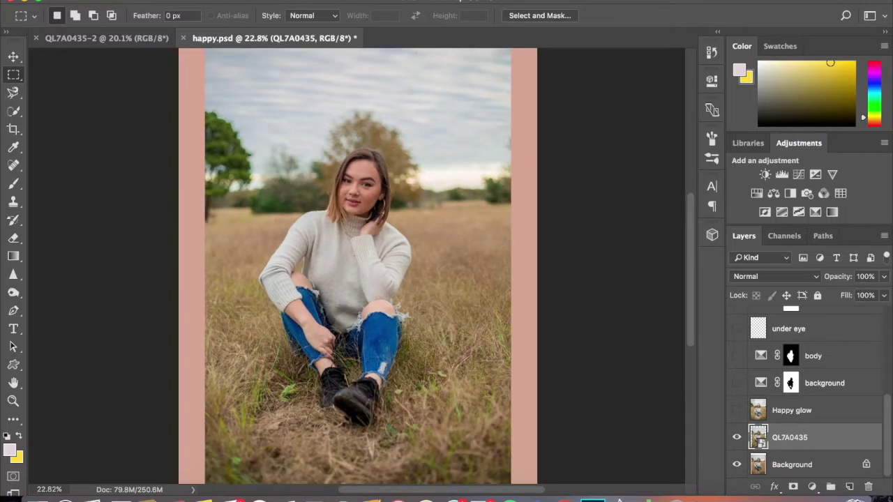
pyautogui.click(187, 0)
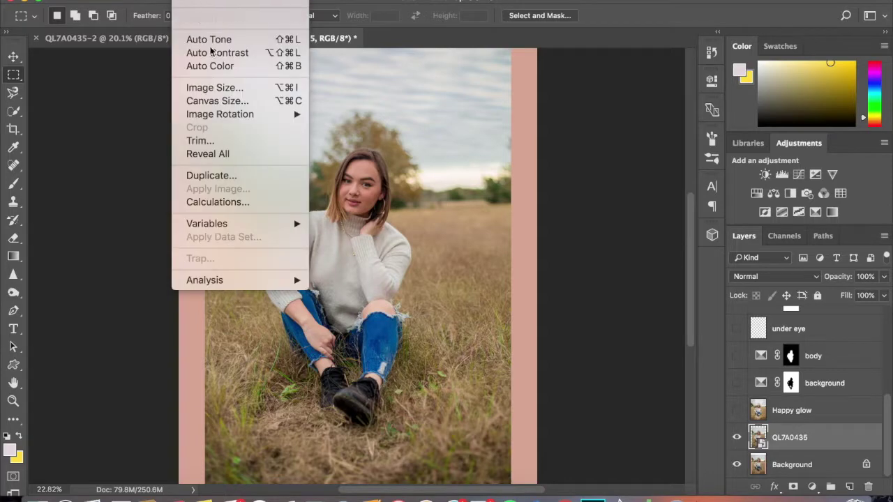
pyautogui.click(219, 101)
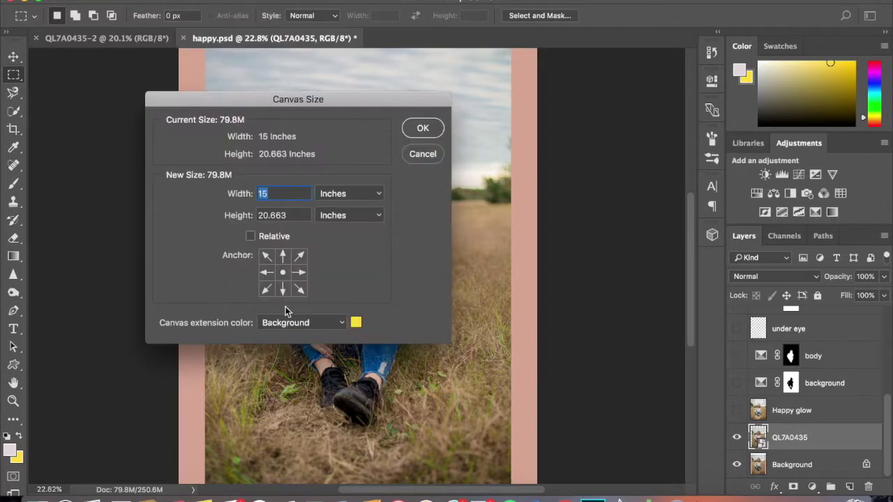
pyautogui.click(284, 292)
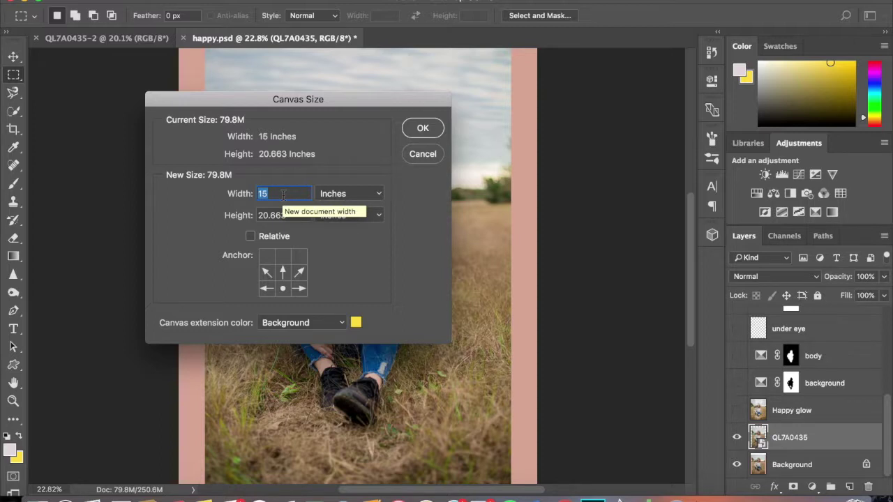
pyautogui.click(418, 129)
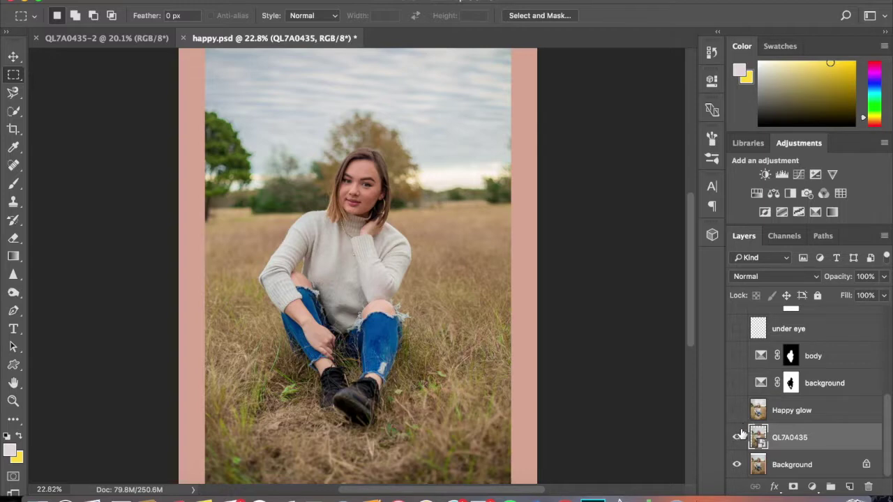
# Step: Compare the photo's empty borders with the filled-in scene by briefly showing the Happy glow layer
pyautogui.scroll(-2, 450, 201)
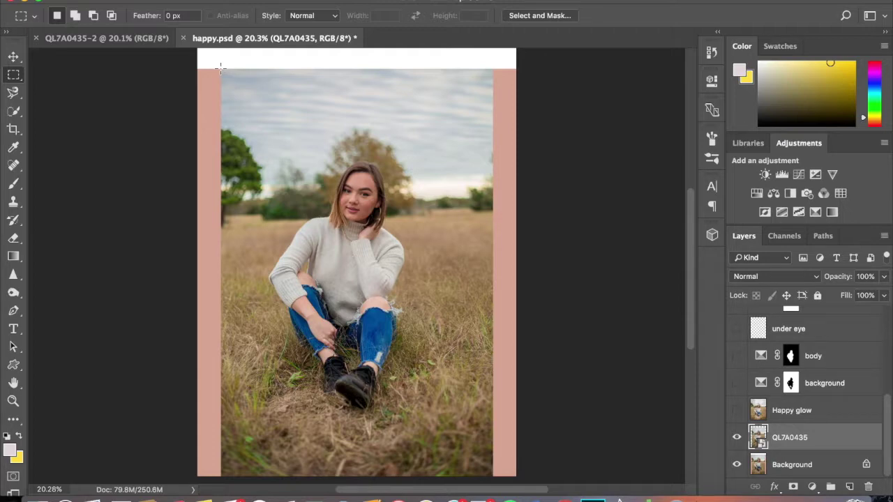
pyautogui.click(736, 410)
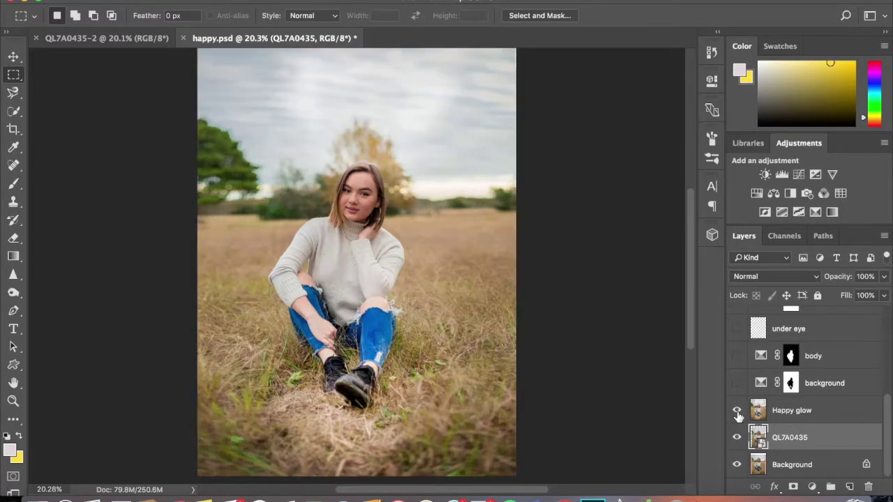
pyautogui.click(737, 411)
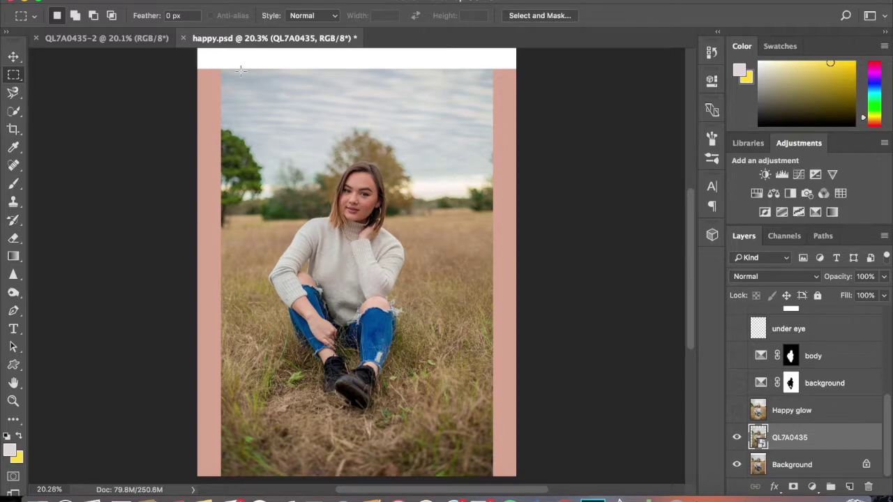
# Step: Select a tall, narrow strip along the photo's left edge, covering its full height
pyautogui.moveTo(219, 67); pyautogui.dragTo(266, 439)
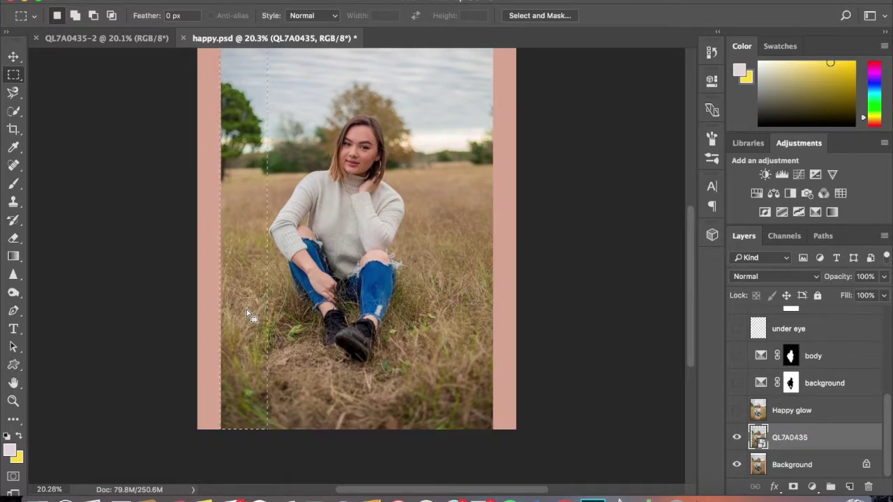
pyautogui.moveTo(248, 290); pyautogui.dragTo(249, 289)
pyautogui.scroll(3, 249, 288)
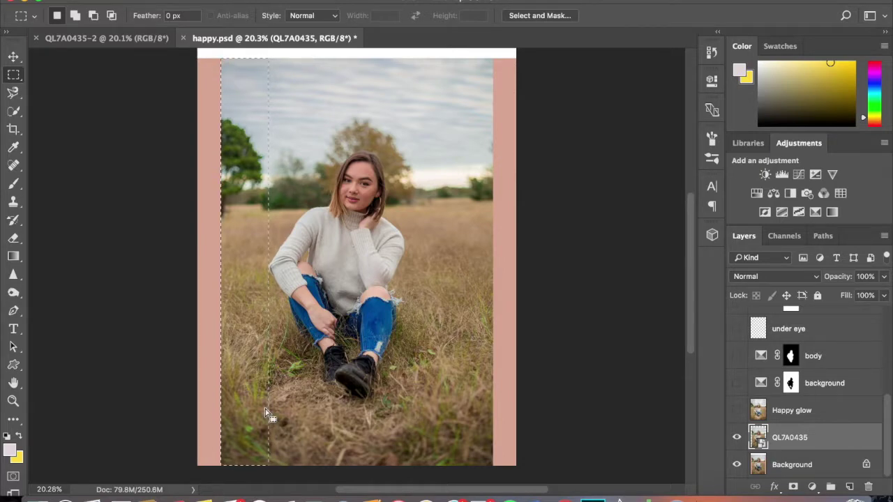
pyautogui.rightClick(249, 344)
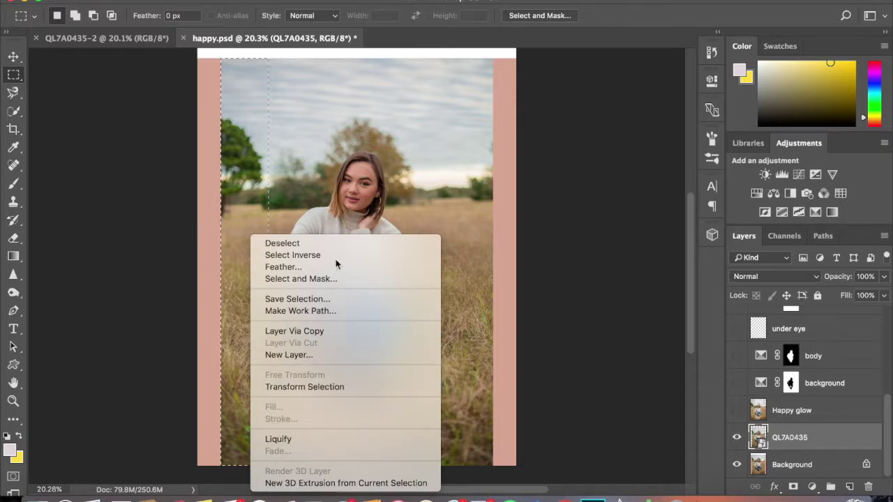
pyautogui.click(844, 432)
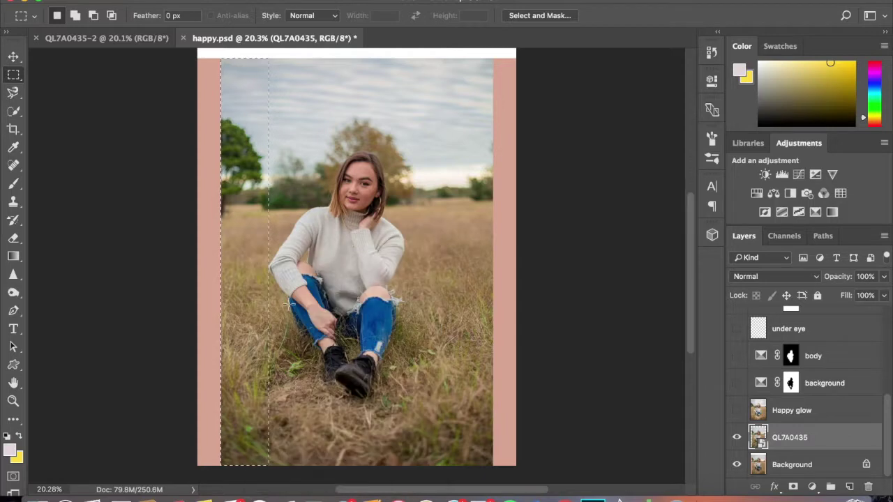
pyautogui.rightClick(255, 284)
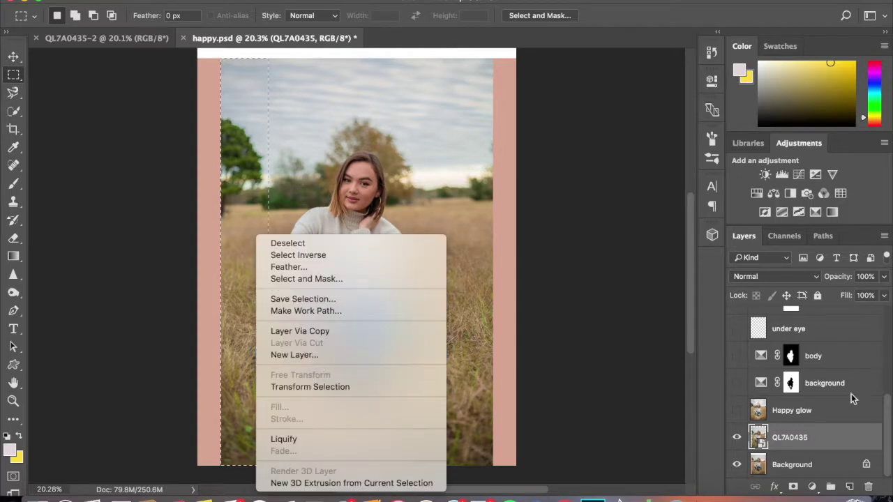
pyautogui.click(809, 418)
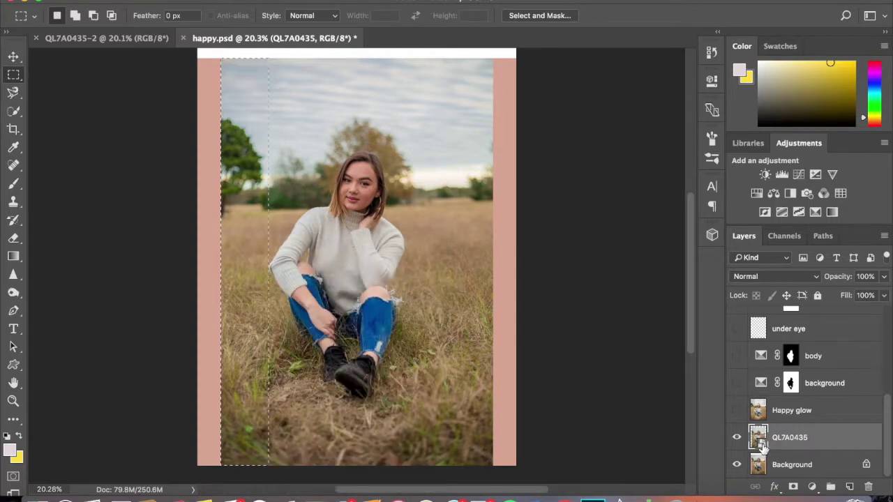
pyautogui.rightClick(762, 444)
pyautogui.click(811, 432)
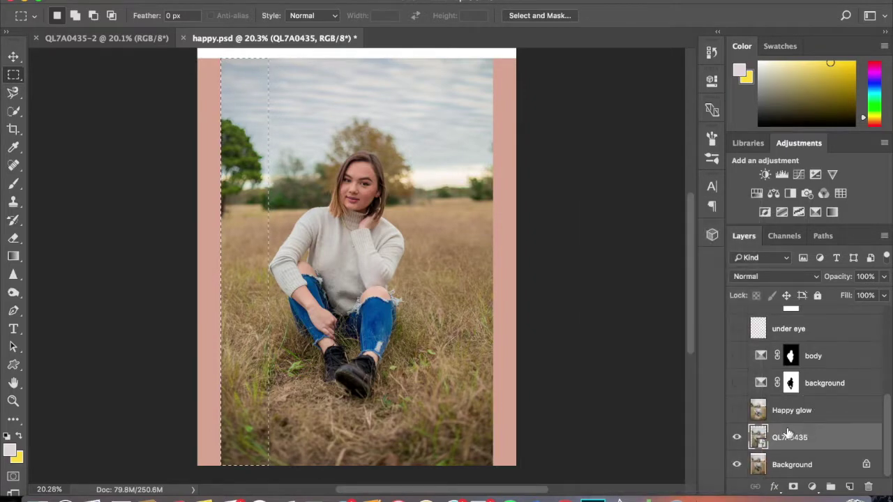
# Step: Try stretching the selected strip of the Background layer past the left canvas edge with Free Transform, to about 165% width
pyautogui.click(788, 464)
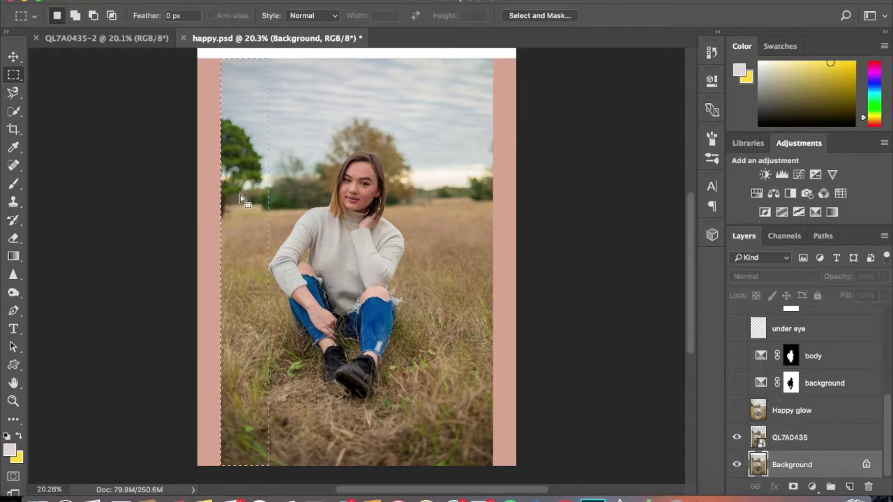
pyautogui.rightClick(240, 199)
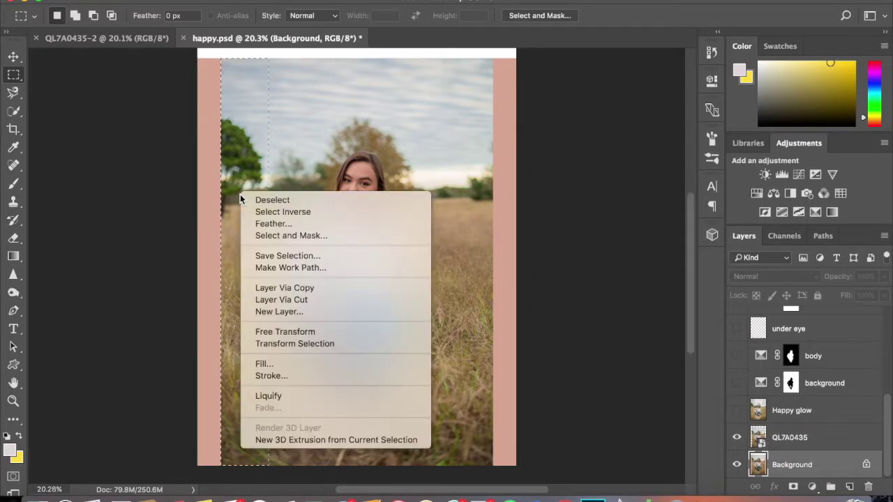
pyautogui.click(278, 334)
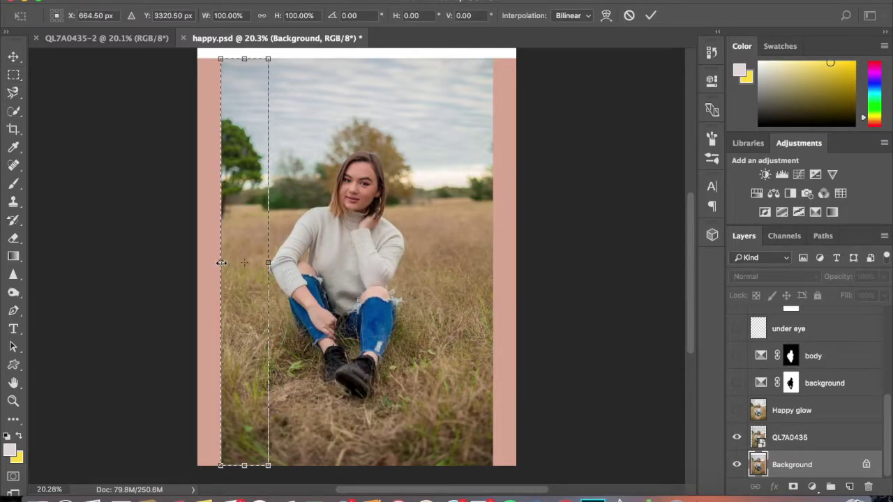
pyautogui.moveTo(214, 265); pyautogui.dragTo(190, 263)
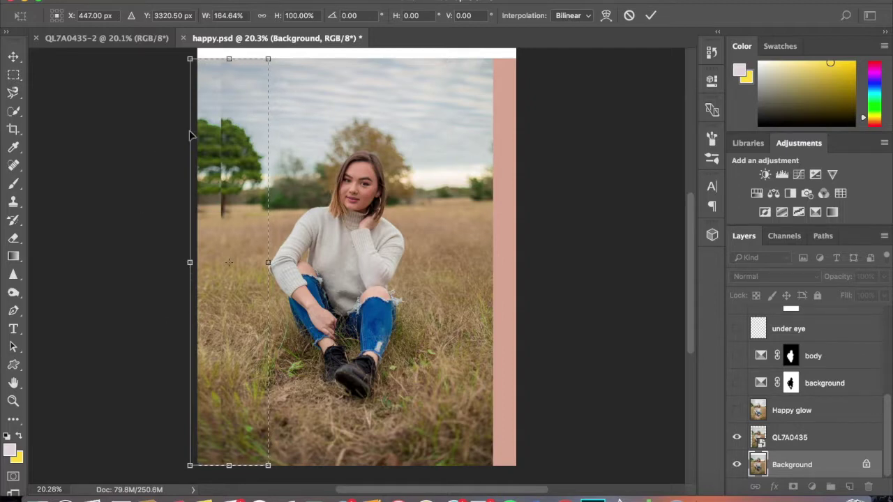
pyautogui.moveTo(190, 131); pyautogui.dragTo(189, 132)
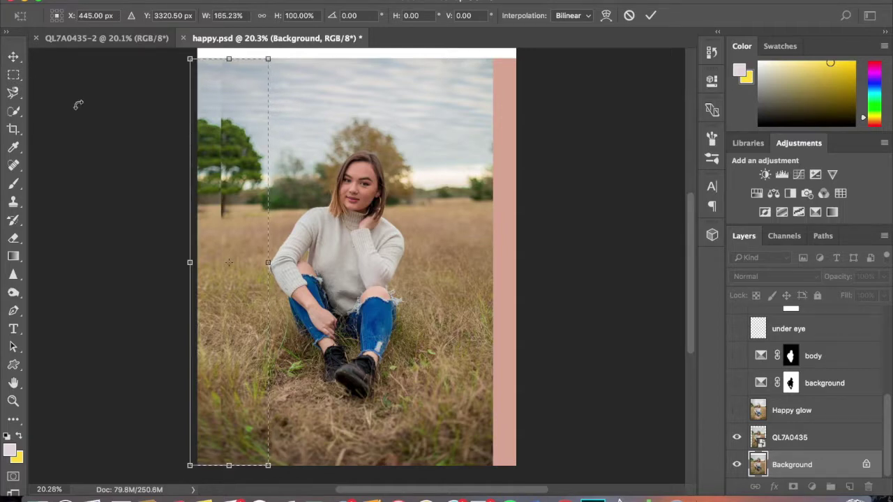
pyautogui.click(13, 75)
pyautogui.click(499, 175)
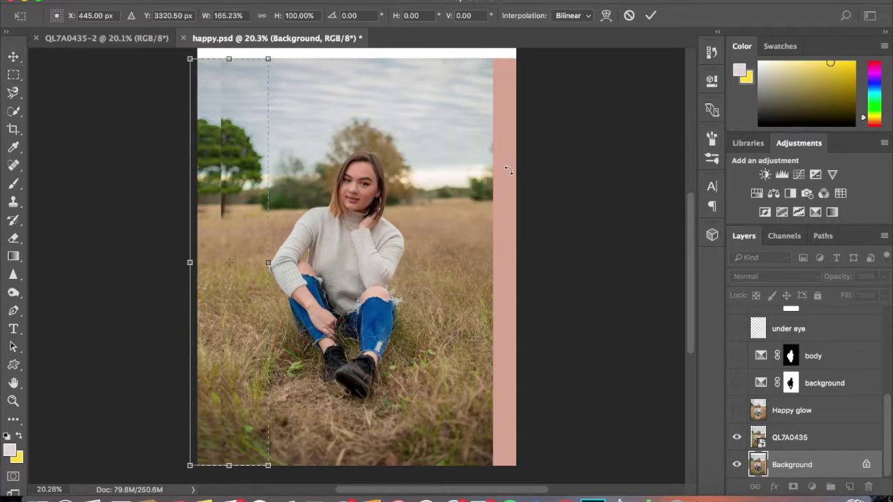
pyautogui.click(13, 74)
pyautogui.click(409, 176)
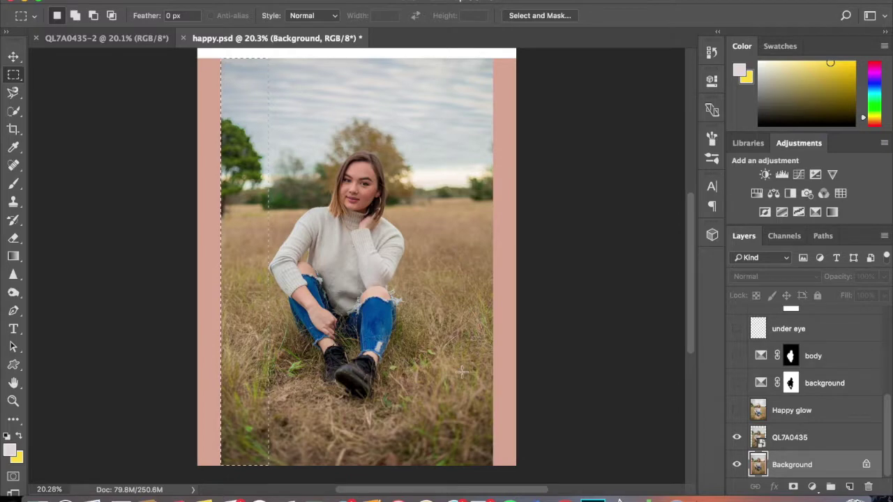
# Step: Compare the canvas with the Background and Happy glow layers each switched on and off
pyautogui.scroll(3, 418, 336)
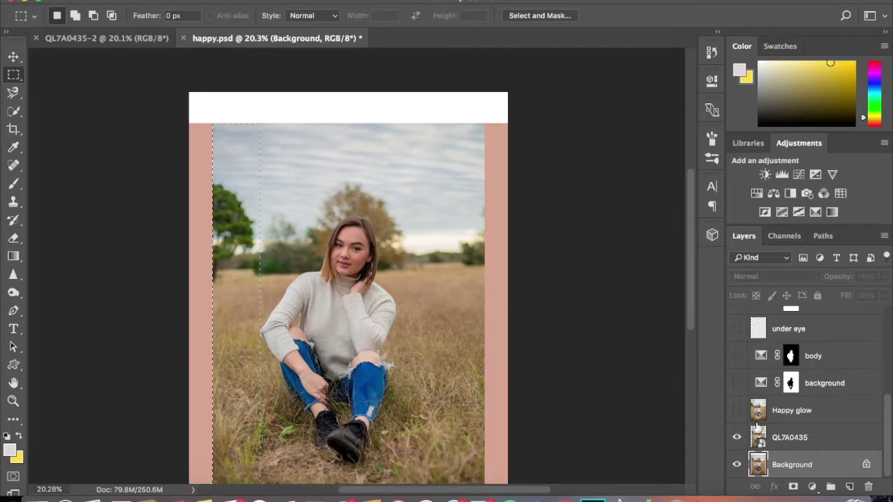
pyautogui.click(737, 464)
pyautogui.click(736, 465)
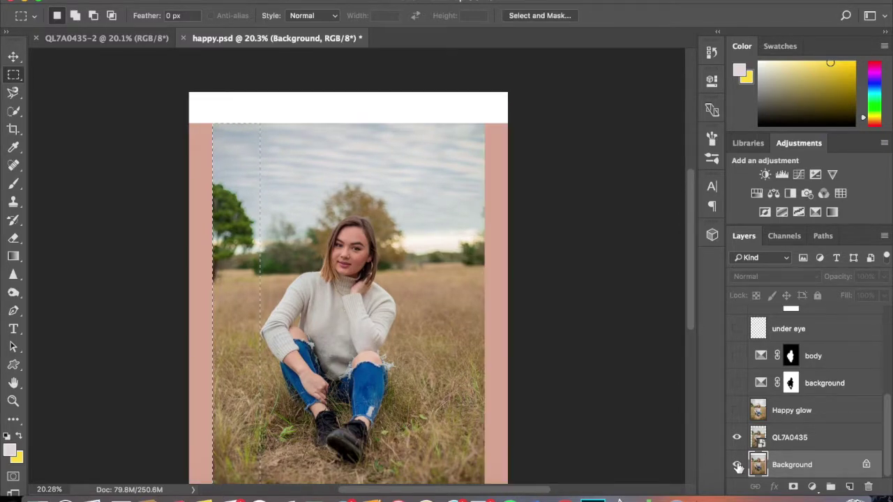
pyautogui.click(737, 411)
pyautogui.click(737, 414)
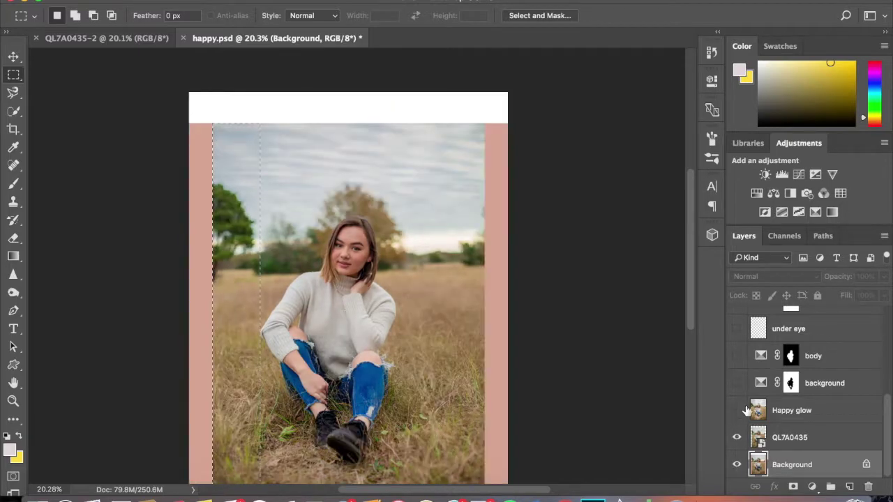
# Step: Select a wide rectangle of sky across the top of the photo and show the Happy glow layer
pyautogui.moveTo(474, 207); pyautogui.dragTo(483, 214)
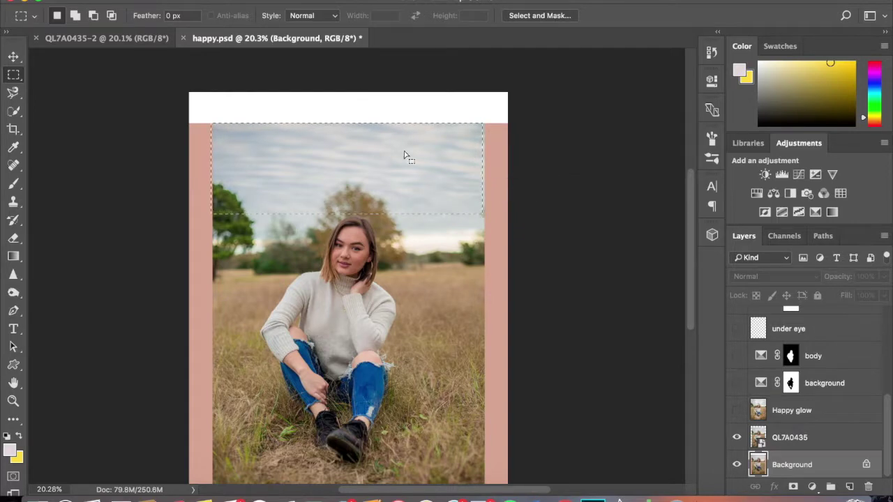
pyautogui.click(738, 413)
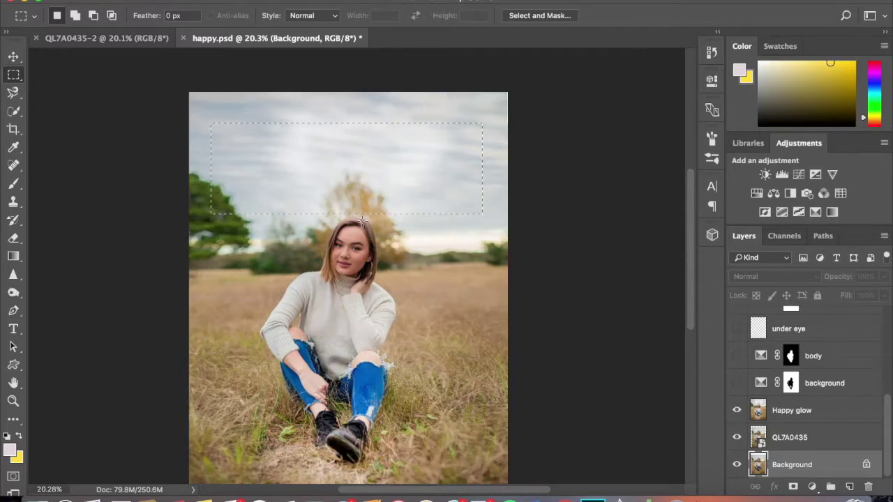
pyautogui.scroll(-3, 343, 369)
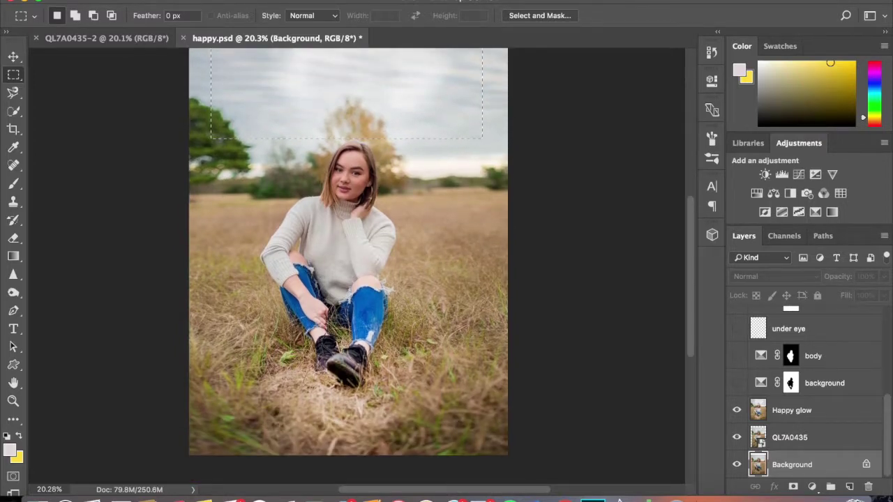
# Step: Clear the rectangular selection over the sky and fit the whole portrait in view
pyautogui.scroll(2, 342, 347)
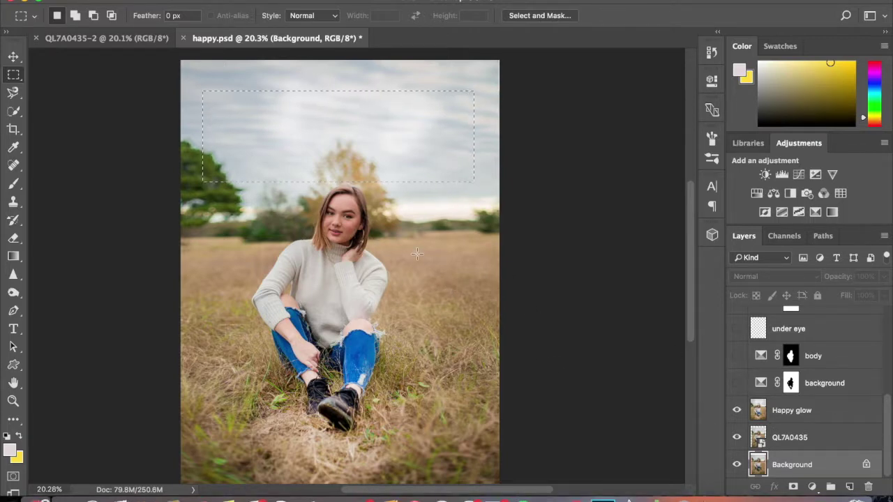
pyautogui.click(122, 161)
pyautogui.scroll(-1, 455, 227)
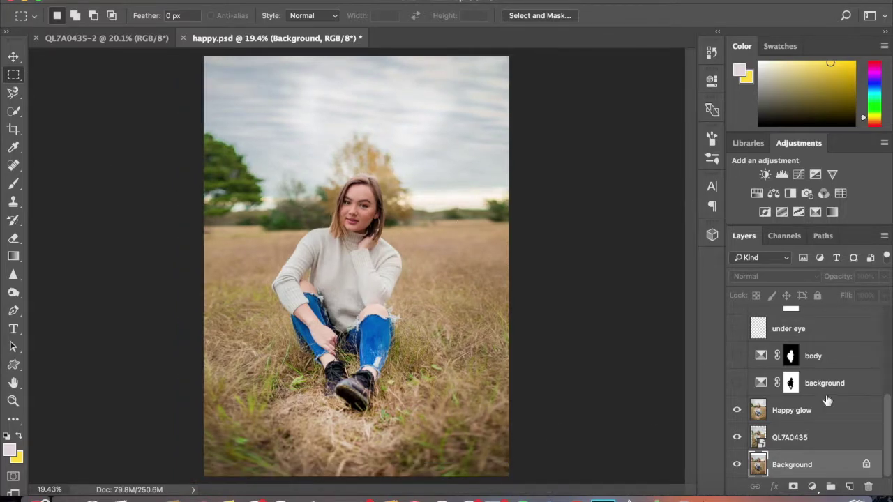
# Step: With the Background layer hidden, compare the portrait with Happy glow on and off, and restore the Background
pyautogui.click(740, 463)
pyautogui.click(738, 411)
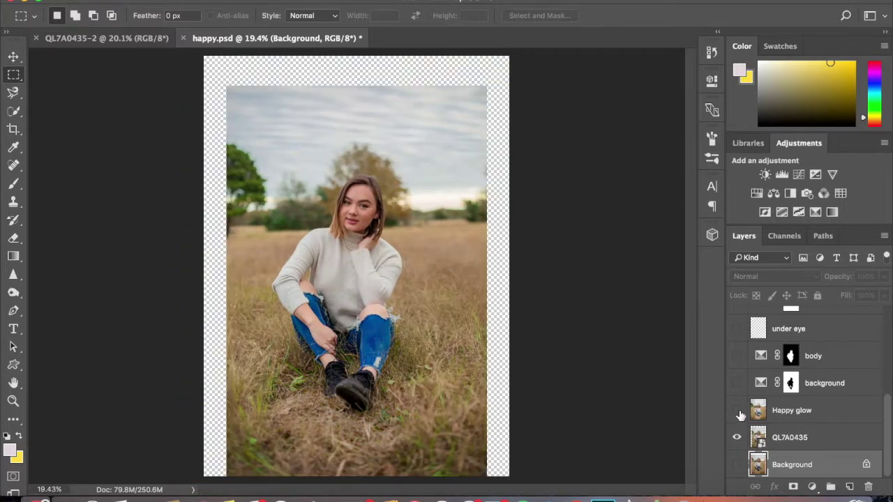
pyautogui.click(739, 413)
pyautogui.click(739, 412)
pyautogui.click(739, 412)
pyautogui.click(738, 412)
pyautogui.click(739, 412)
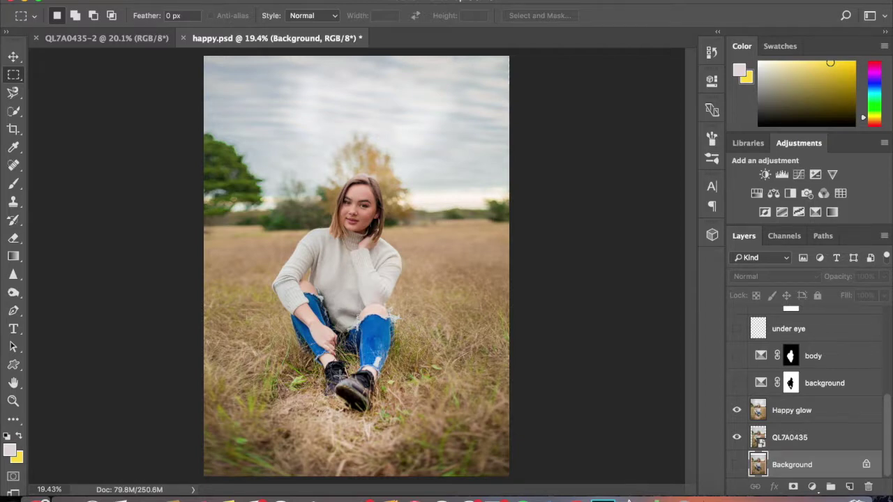
pyautogui.click(737, 465)
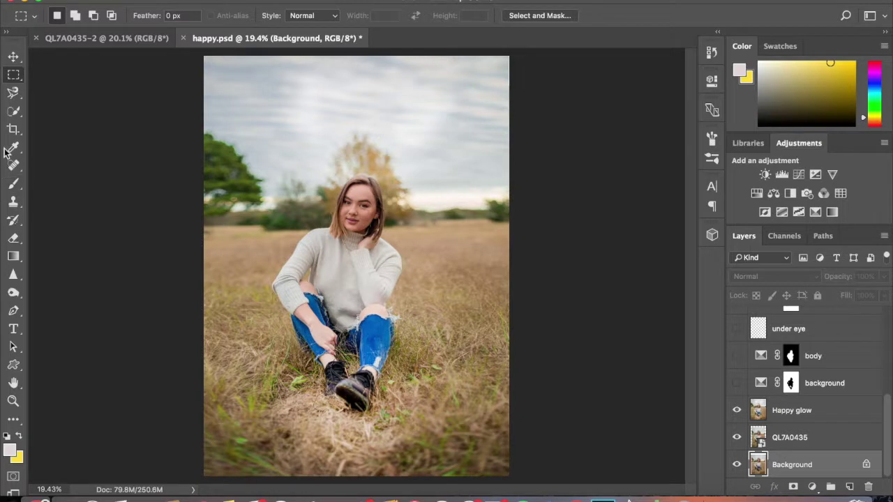
# Step: Activate the Blur tool without painting, and switch to the Move tool
pyautogui.click(15, 274)
pyautogui.click(68, 272)
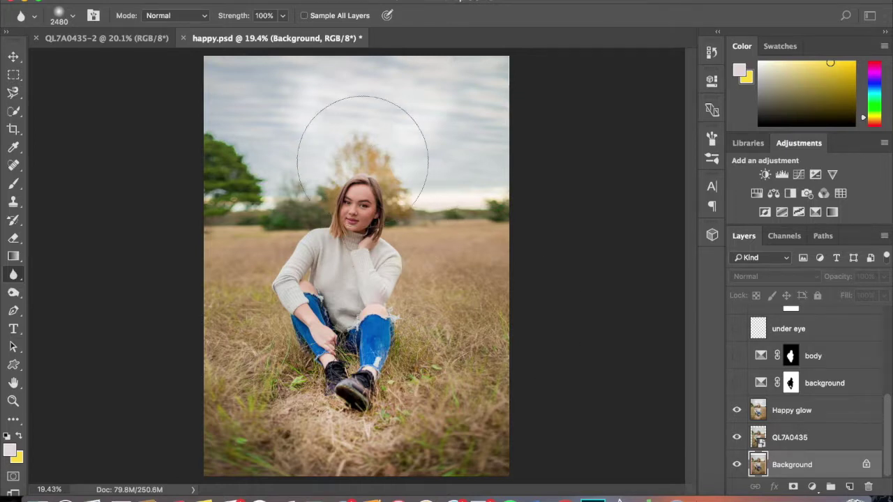
pyautogui.click(14, 60)
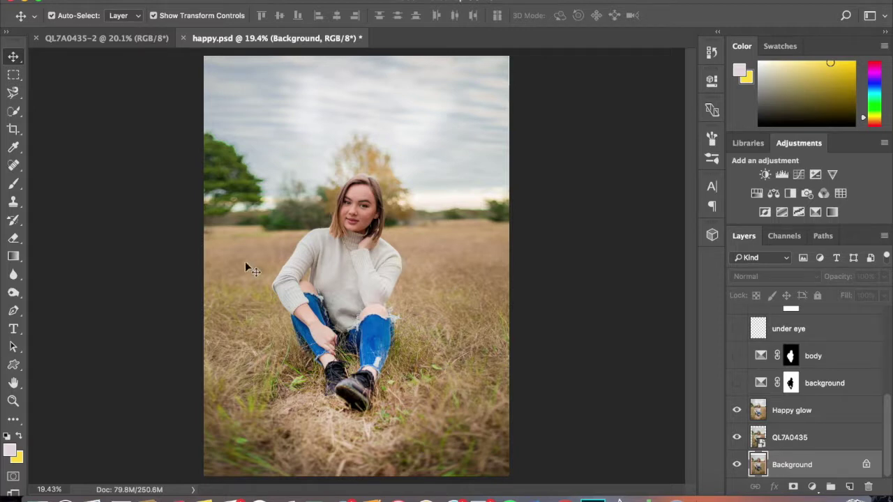
# Step: Compare the portrait with the background adjustment and Happy glow layers switched on and off, leaving both visible
pyautogui.click(736, 384)
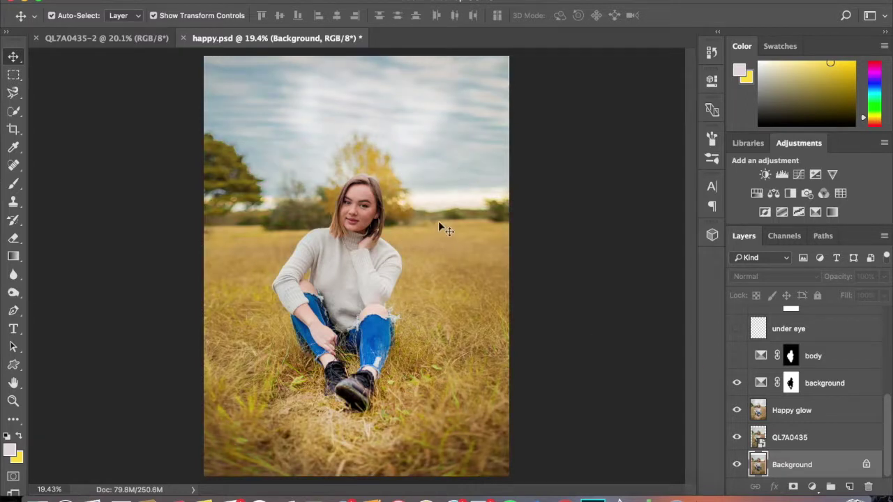
pyautogui.click(736, 384)
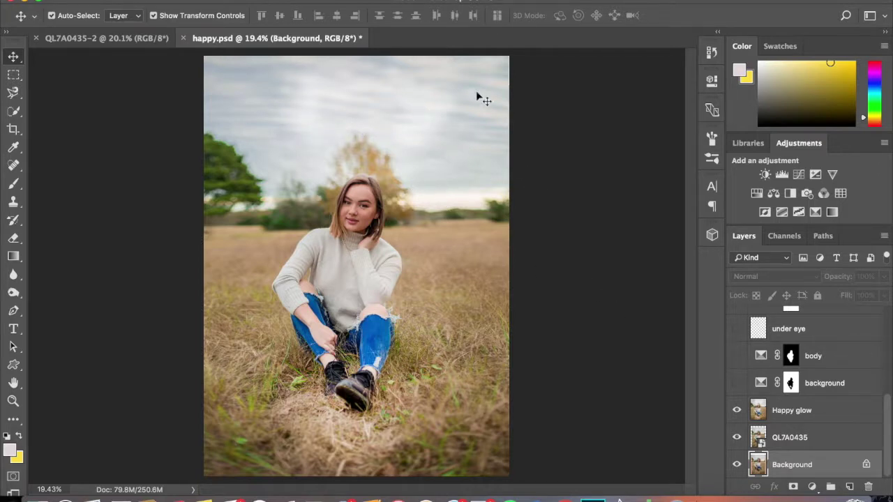
pyautogui.click(736, 410)
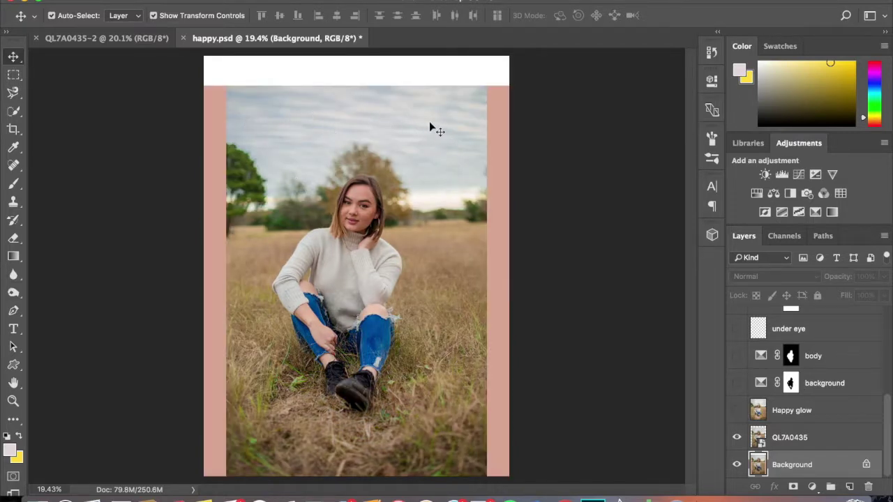
pyautogui.click(736, 383)
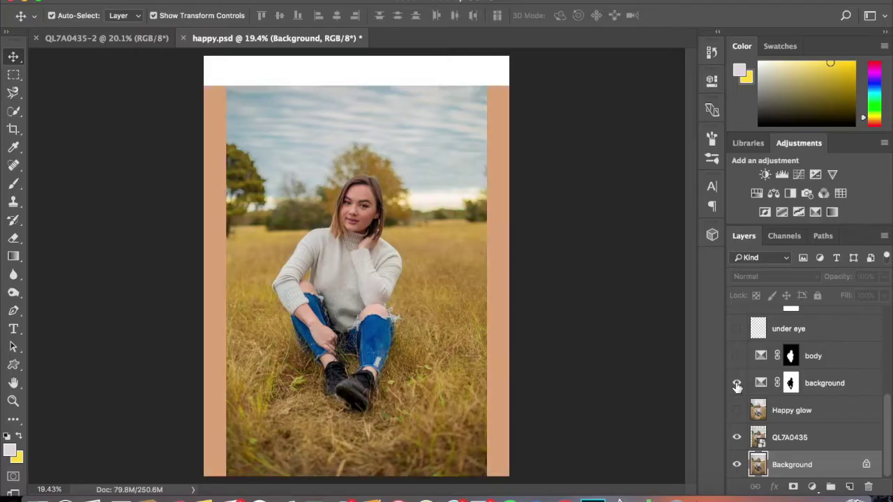
pyautogui.click(738, 410)
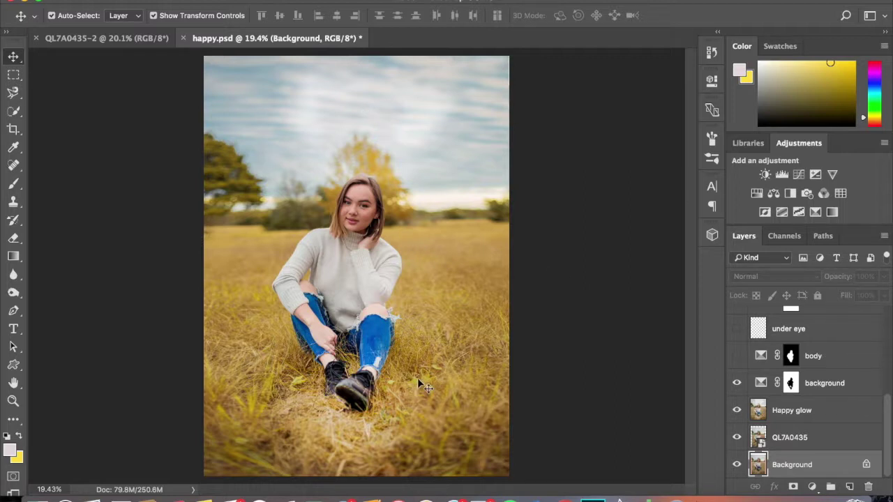
# Step: Select the woman's figure on the Happy glow layer with the Quick Selection tool
pyautogui.doubleClick(815, 383)
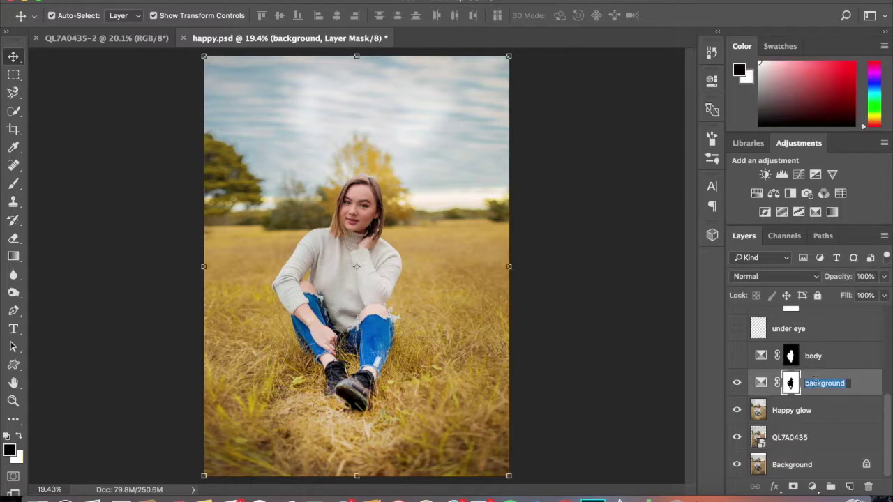
pyautogui.press('Return')
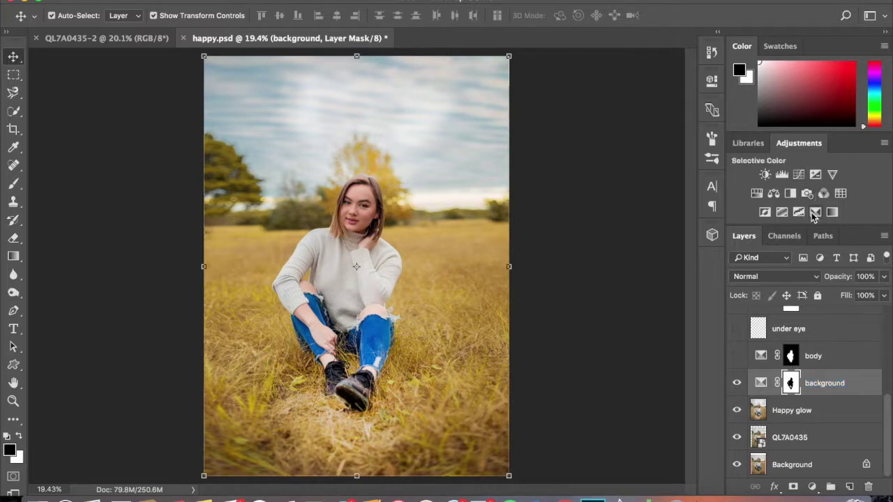
pyautogui.click(758, 415)
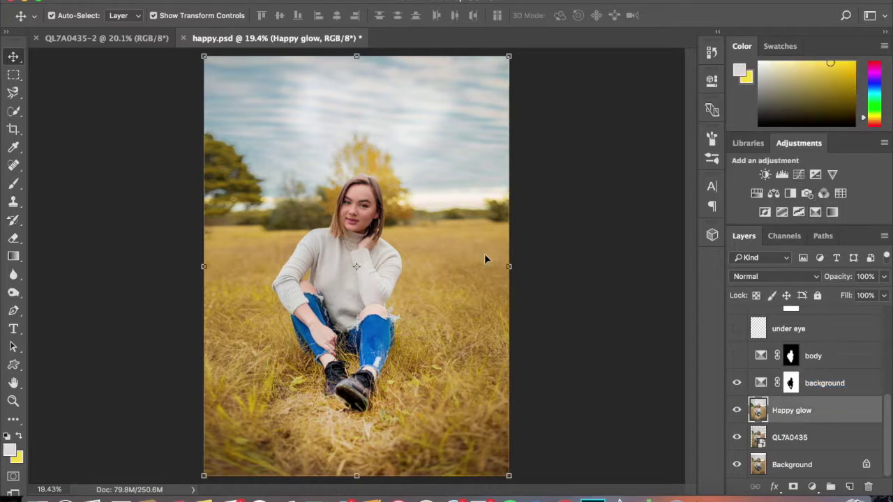
pyautogui.click(17, 111)
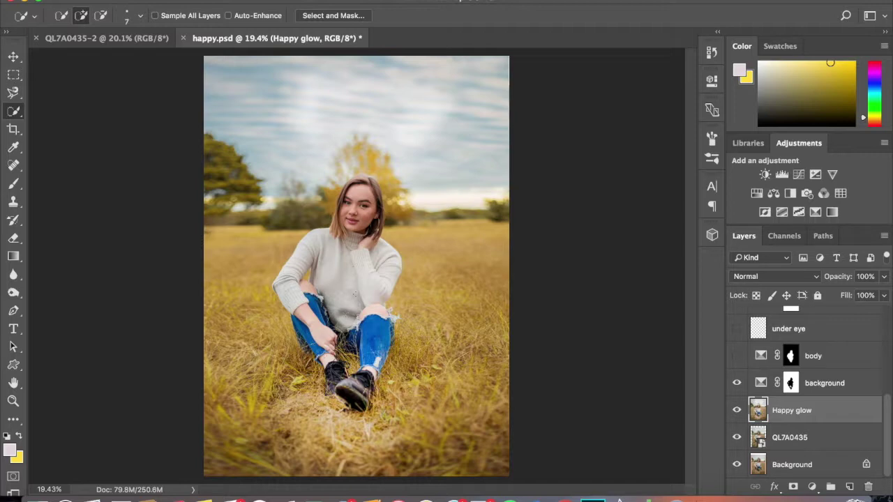
pyautogui.rightClick(302, 212)
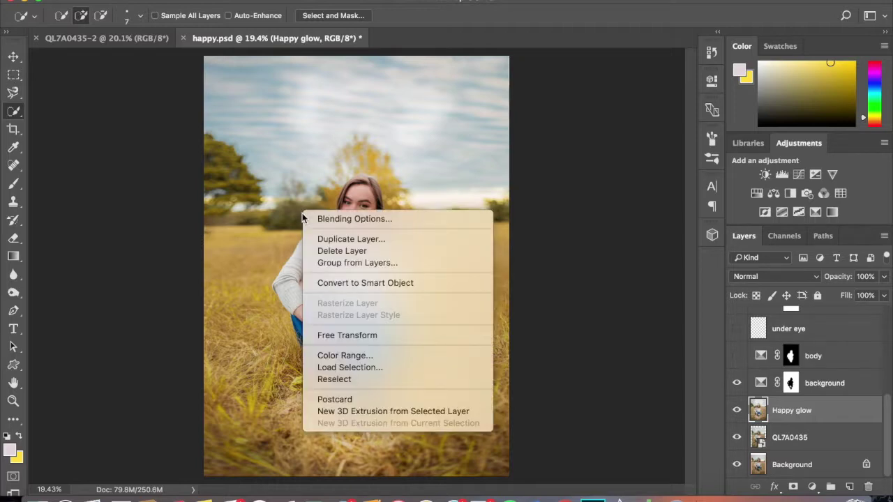
pyautogui.click(30, 123)
pyautogui.moveTo(336, 271); pyautogui.dragTo(341, 297)
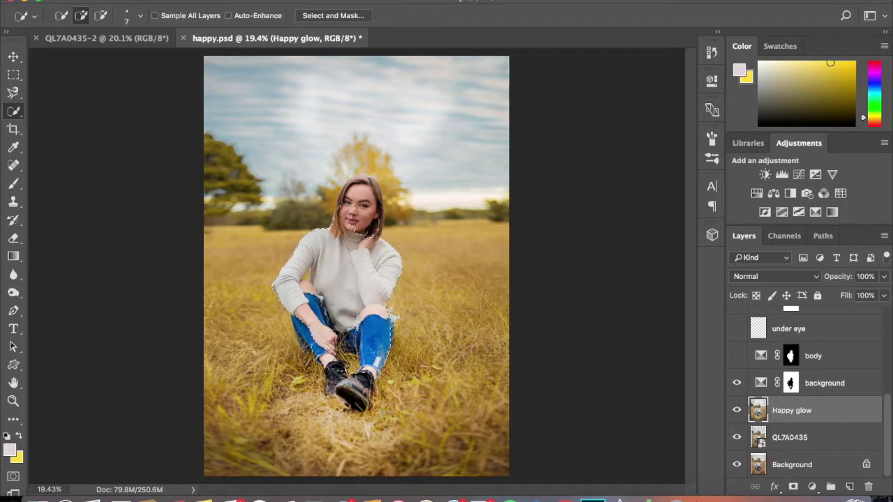
# Step: Invert the selection of the woman to cover her surroundings, and clear it with the Rectangular Marquee tool
pyautogui.rightClick(340, 287)
pyautogui.click(359, 285)
pyautogui.rightClick(368, 237)
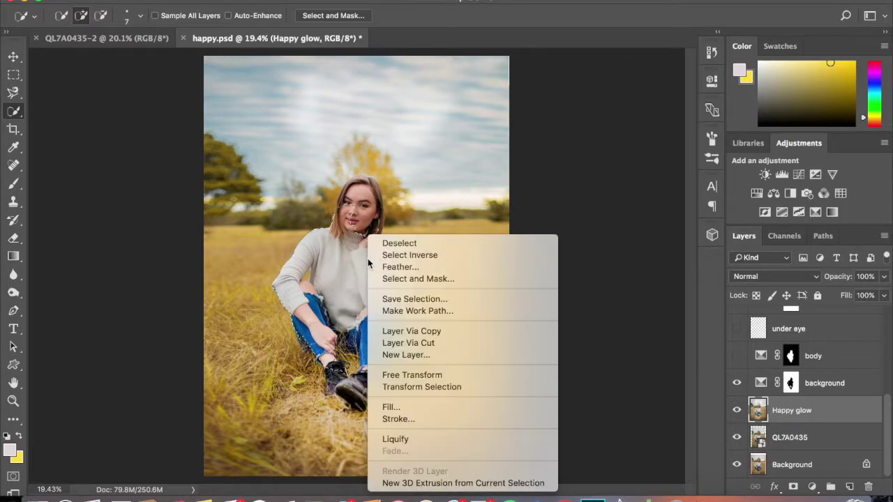
pyautogui.click(381, 256)
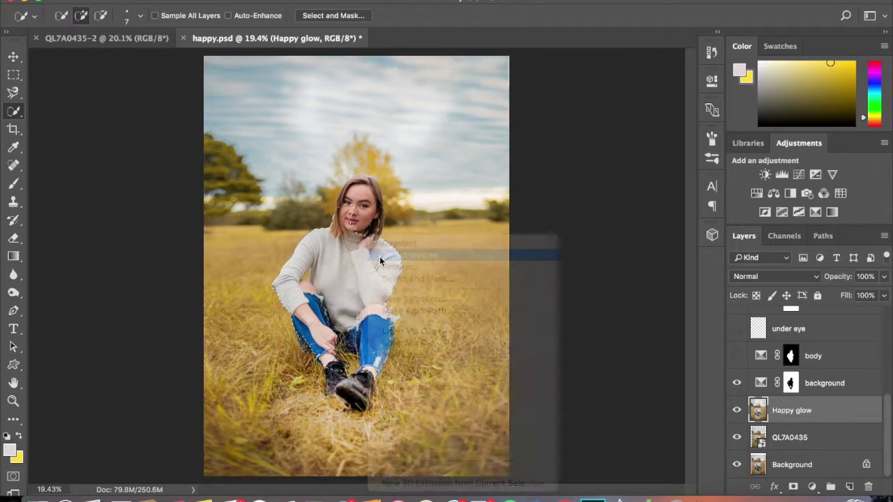
pyautogui.click(17, 76)
pyautogui.click(269, 174)
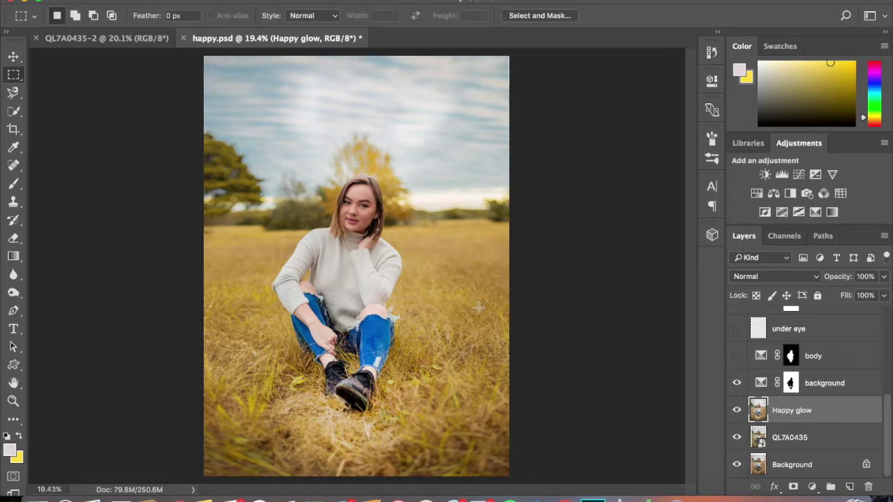
# Step: Add a Selective Color adjustment layer above Happy glow, and delete it
pyautogui.click(815, 212)
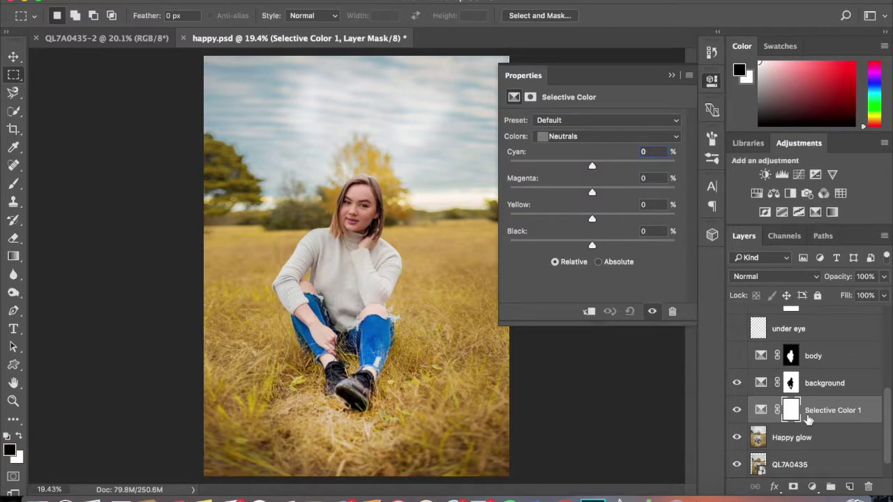
pyautogui.click(671, 75)
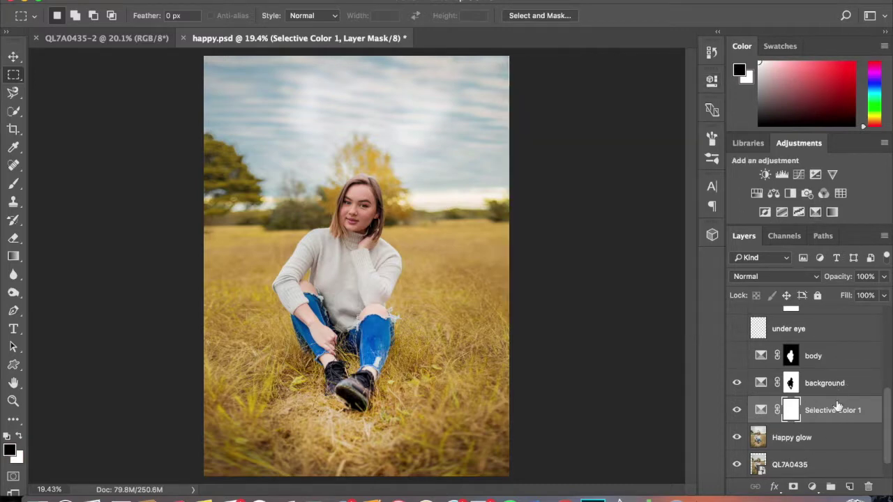
pyautogui.press('Delete')
# Step: Set Black to +21% for the Whites in the background layer's Selective Color adjustment
pyautogui.click(824, 379)
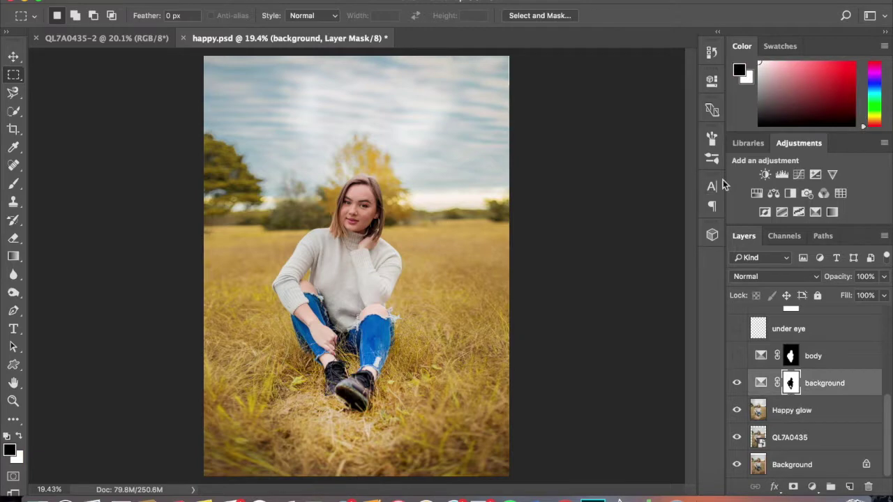
pyautogui.doubleClick(761, 383)
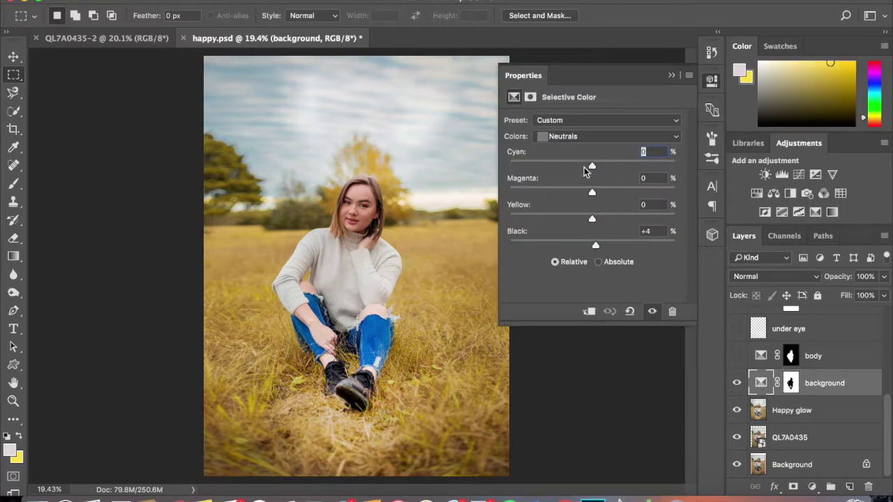
pyautogui.click(613, 137)
pyautogui.click(608, 128)
pyautogui.moveTo(612, 249)
pyautogui.mouseDown()
pyautogui.moveTo(593, 249)
pyautogui.moveTo(609, 247)
pyautogui.mouseUp()
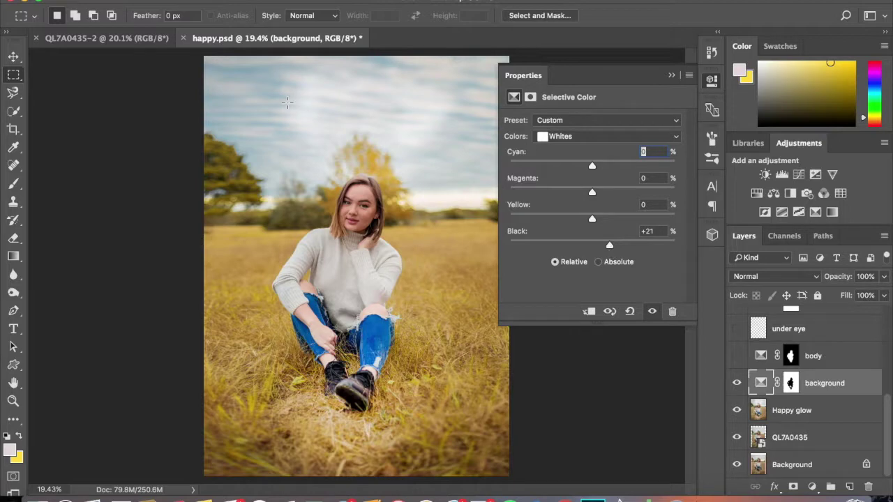
# Step: Review the background layer's Selective Color settings for Yellows, Greens, Reds, Cyans and Blues in turn
pyautogui.click(607, 138)
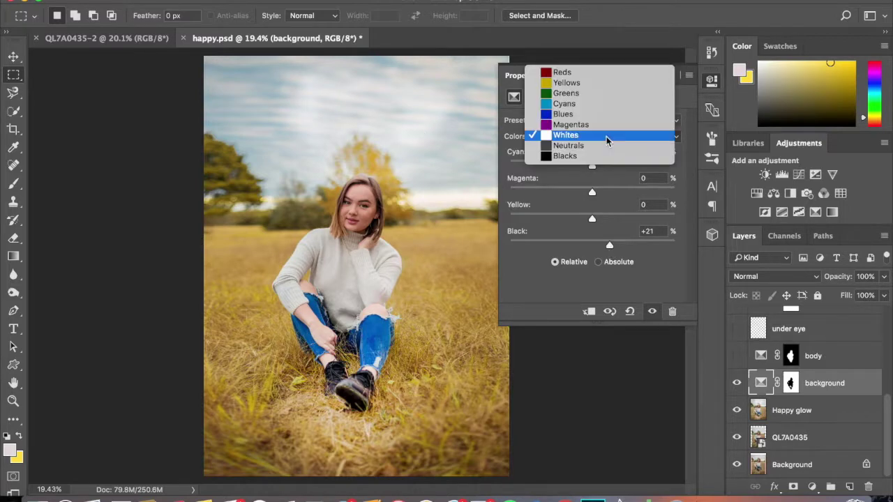
pyautogui.click(599, 83)
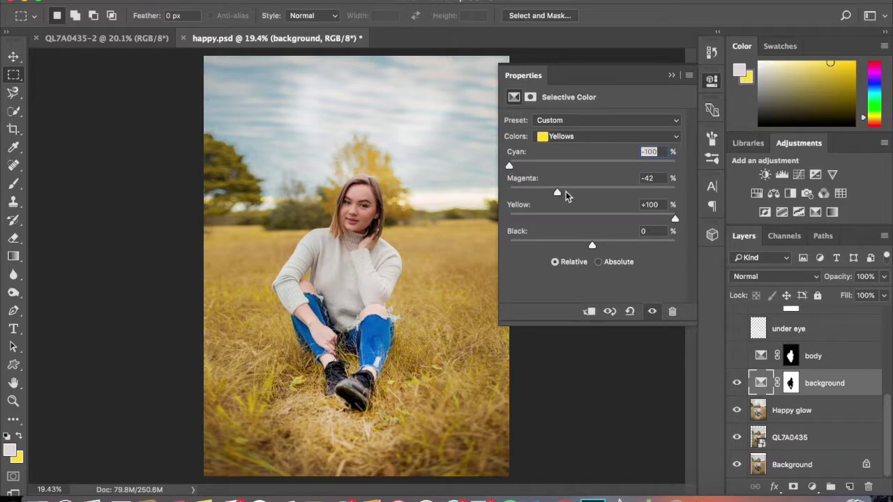
pyautogui.click(579, 137)
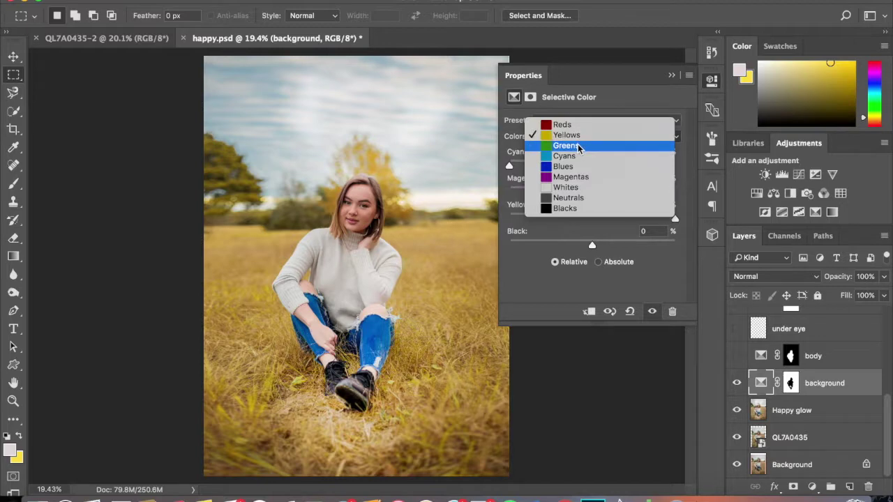
pyautogui.click(578, 146)
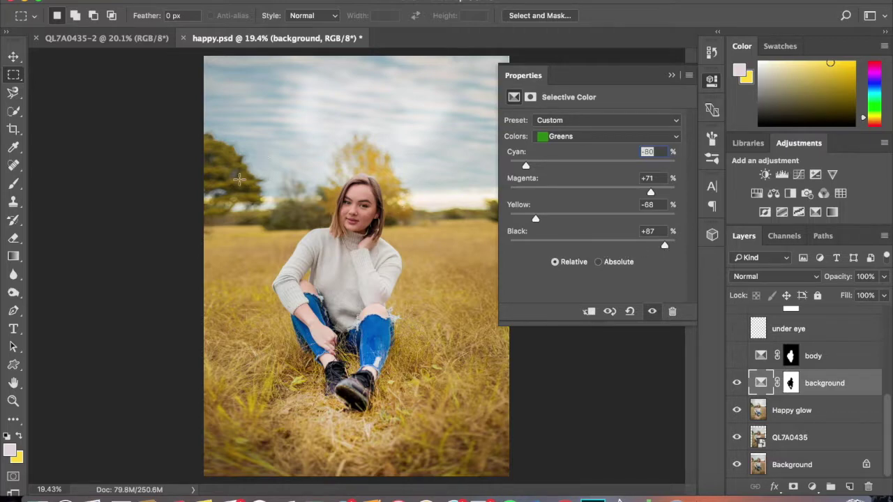
pyautogui.click(575, 140)
pyautogui.click(564, 114)
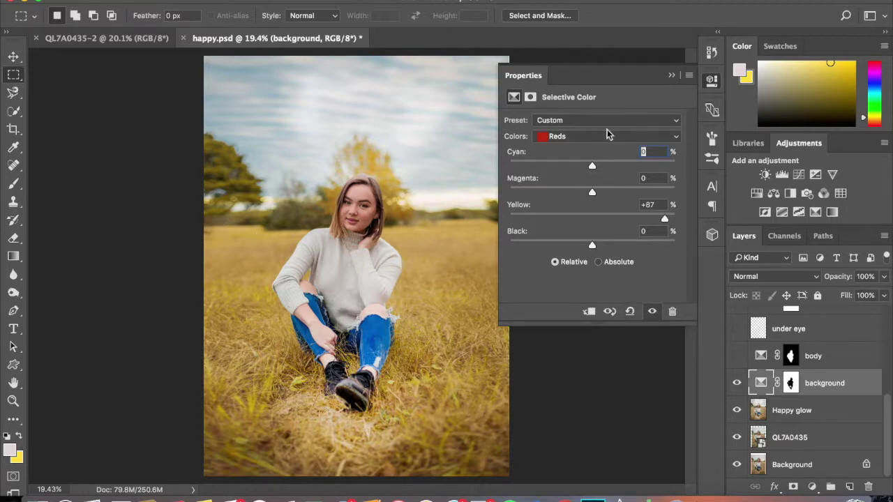
pyautogui.click(584, 141)
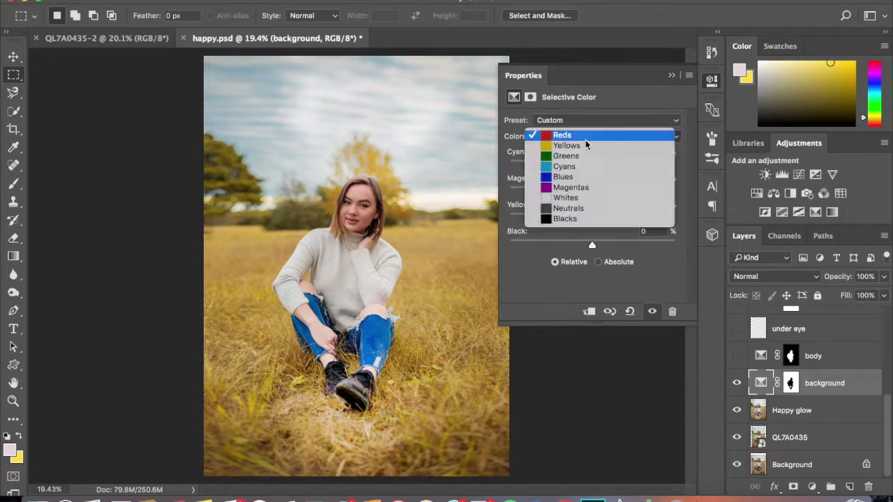
pyautogui.click(585, 172)
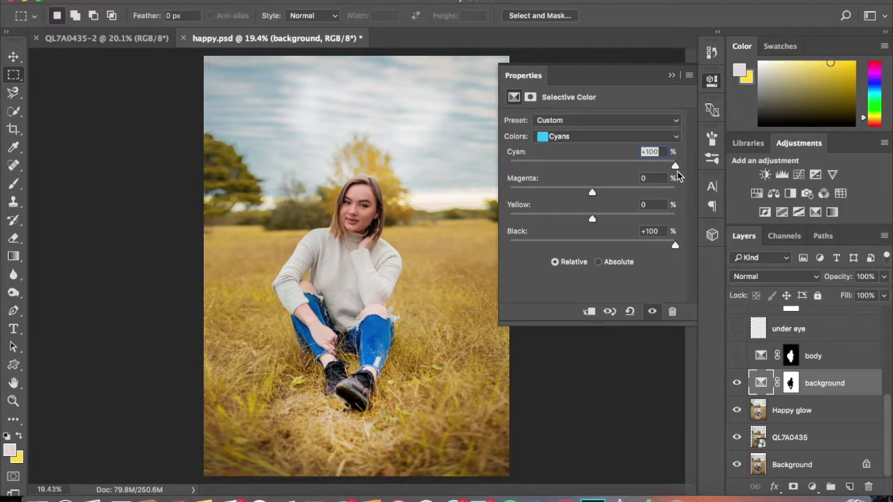
pyautogui.click(582, 138)
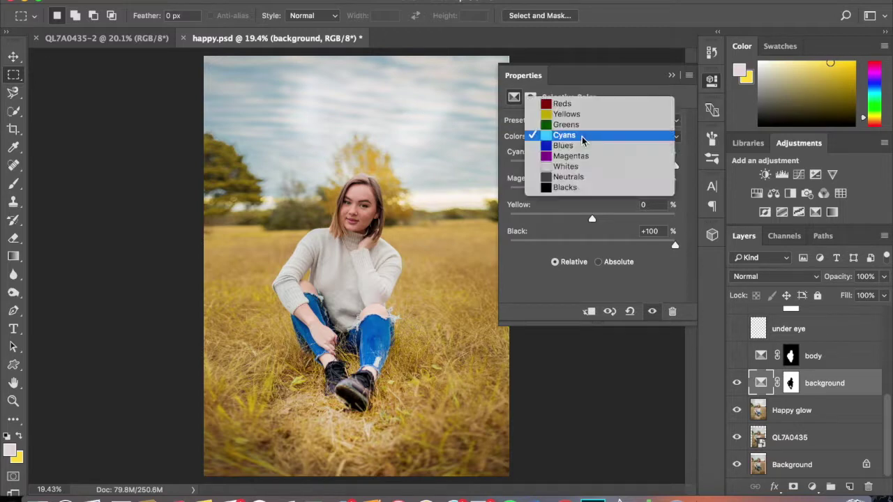
pyautogui.click(578, 144)
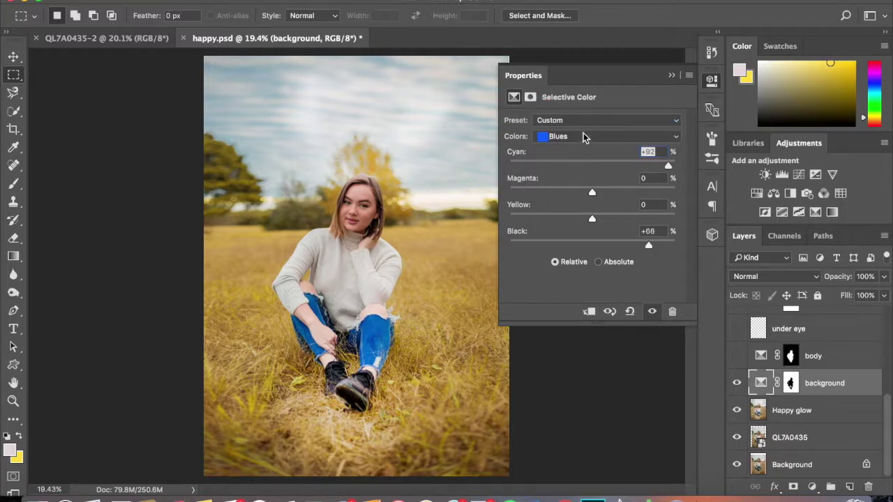
# Step: Review the background layer's Selective Color settings for Blacks and Whites, and collapse its properties
pyautogui.click(583, 137)
pyautogui.click(580, 137)
pyautogui.click(580, 137)
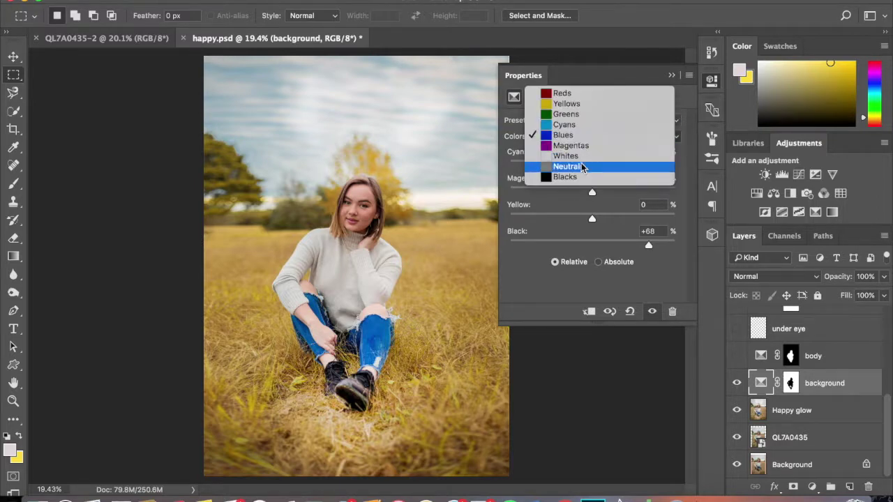
pyautogui.click(581, 176)
pyautogui.click(586, 137)
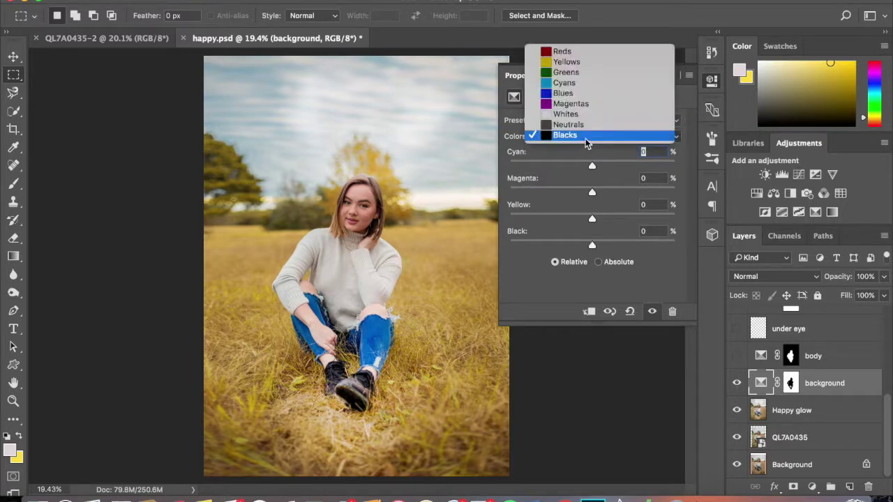
pyautogui.click(568, 114)
pyautogui.click(669, 75)
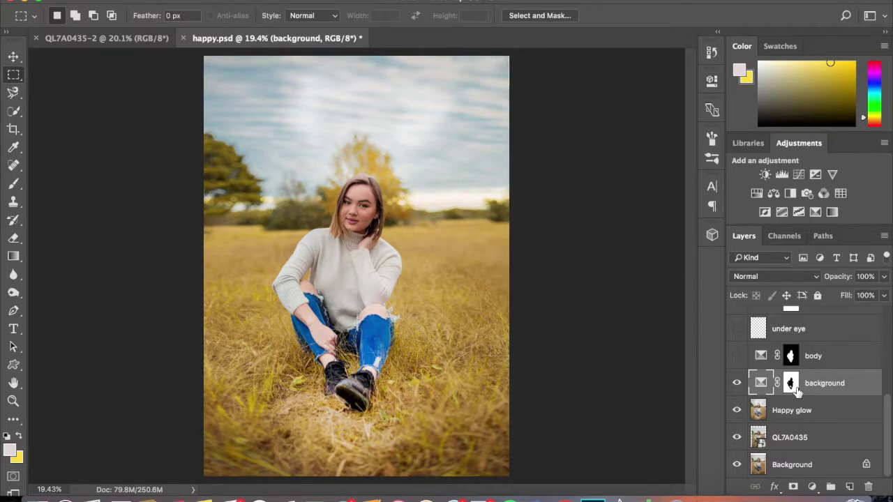
# Step: Compare the image with the background Selective Color layer hidden and shown
pyautogui.click(736, 385)
pyautogui.click(736, 385)
pyautogui.click(736, 385)
pyautogui.click(736, 385)
# Step: Show the body layer and open its Selective Color settings
pyautogui.click(737, 357)
pyautogui.click(759, 357)
pyautogui.doubleClick(759, 357)
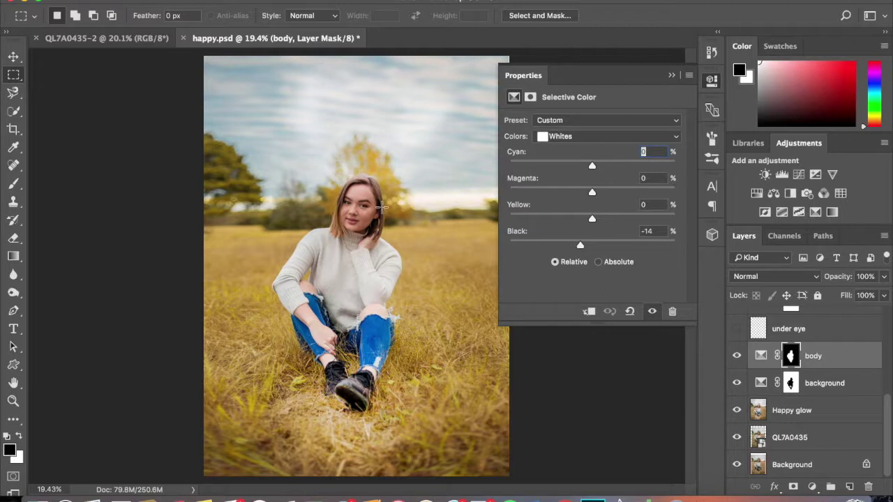
# Step: Review the body layer's Selective Color settings for Neutrals, Blacks, Whites and Yellows, and collapse its properties
pyautogui.click(609, 136)
pyautogui.click(607, 139)
pyautogui.click(599, 137)
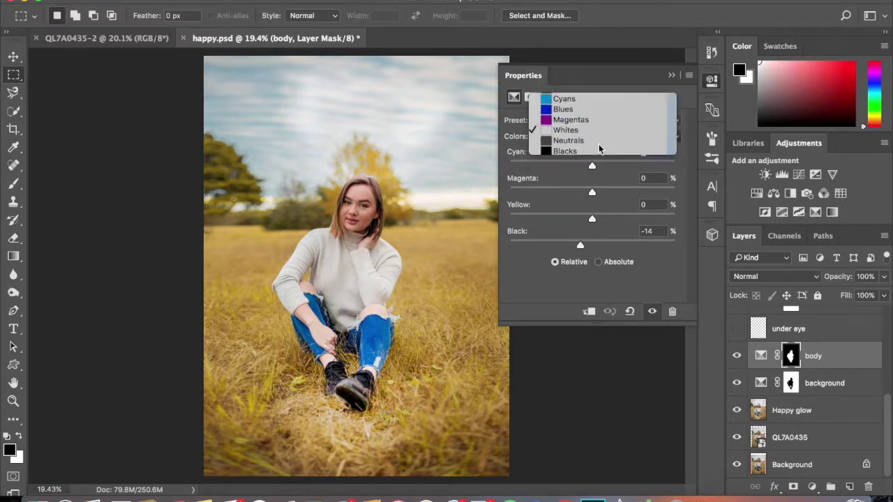
pyautogui.click(599, 145)
pyautogui.click(594, 138)
pyautogui.click(594, 146)
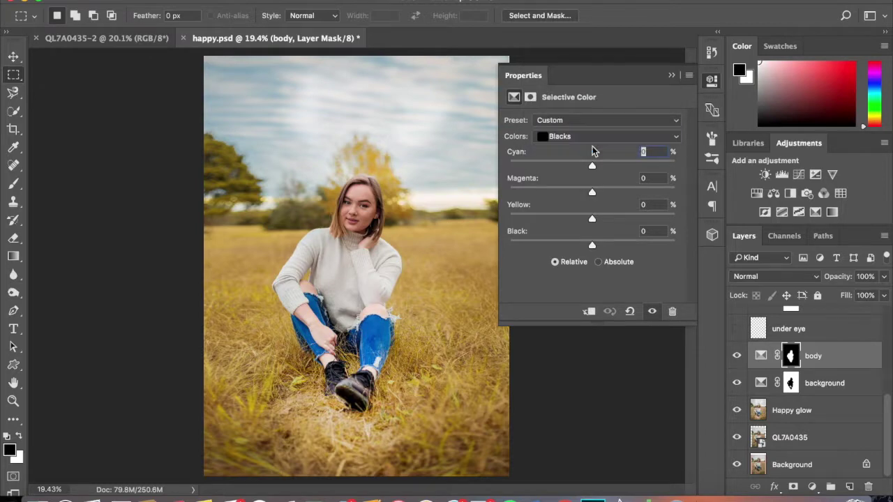
pyautogui.click(589, 137)
pyautogui.click(588, 112)
pyautogui.click(592, 137)
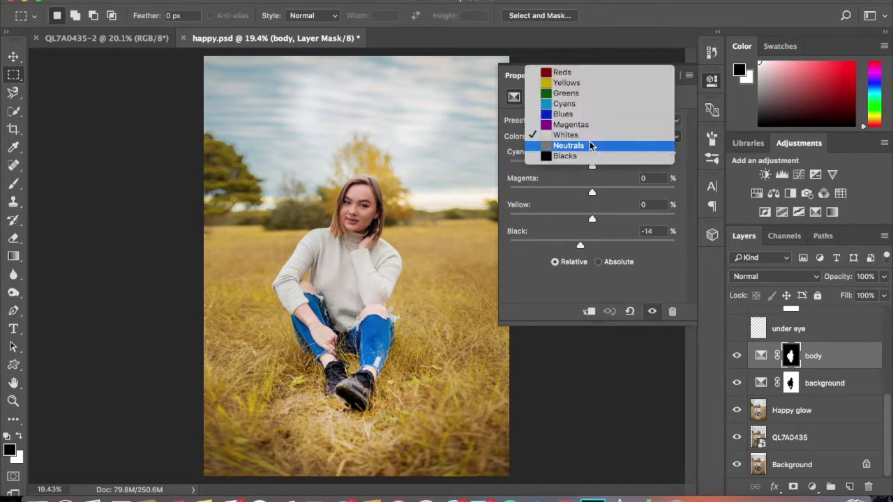
pyautogui.click(589, 83)
pyautogui.click(671, 75)
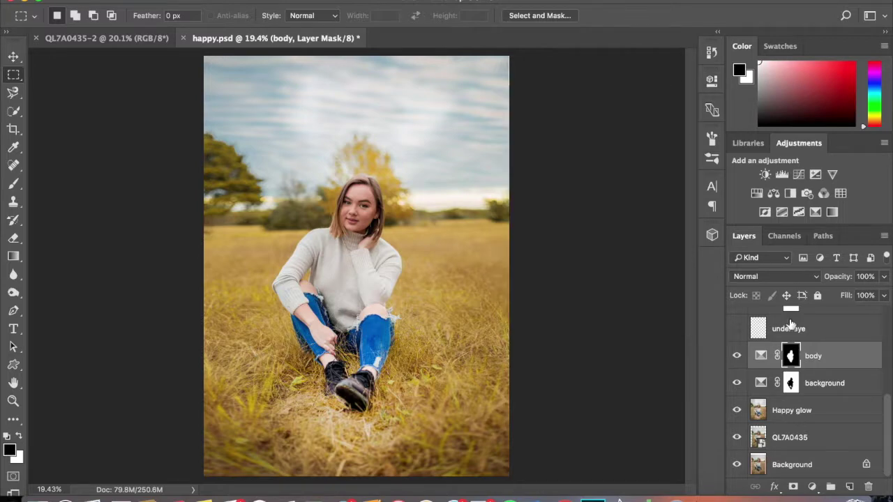
# Step: Compare the image with the body Selective Color layer hidden and shown
pyautogui.scroll(3, 742, 356)
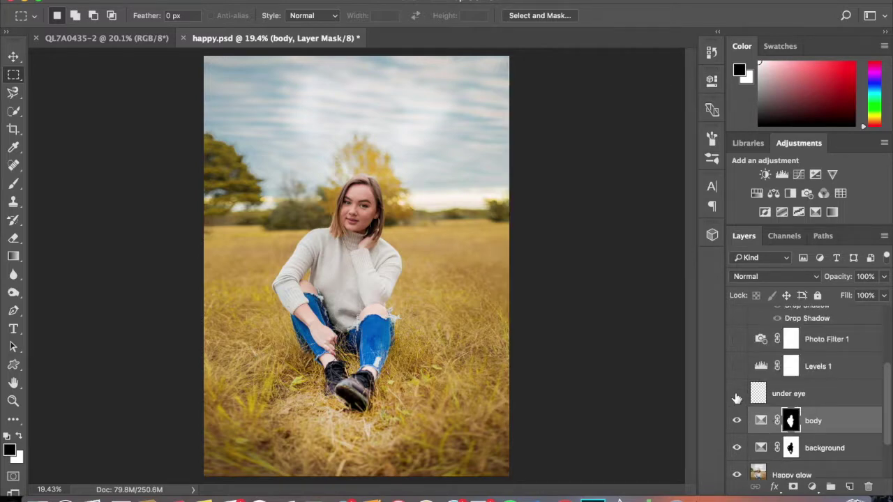
pyautogui.click(736, 421)
pyautogui.click(738, 422)
pyautogui.click(737, 421)
pyautogui.click(736, 426)
# Step: Show the under eye layer and compare the woman's face close up with the layer off and on
pyautogui.click(736, 397)
pyautogui.click(736, 395)
pyautogui.press('super+plus')
pyautogui.press('super+plus')
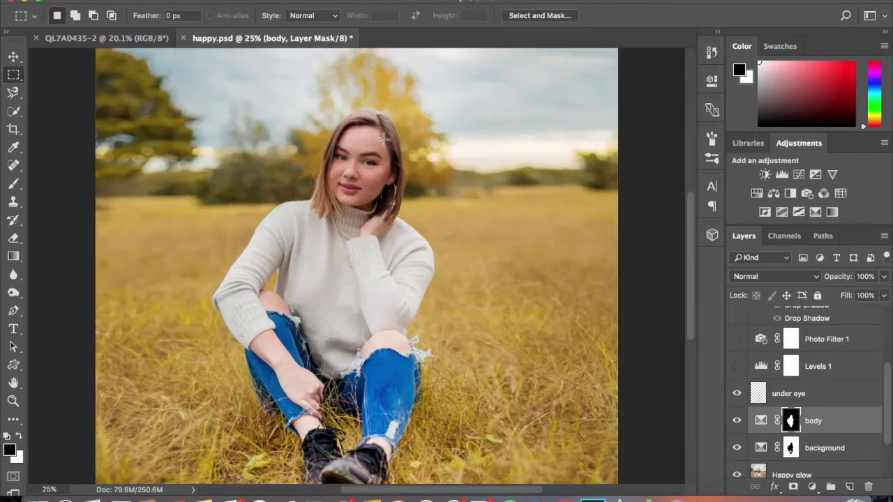
pyautogui.scroll(5, 383, 140)
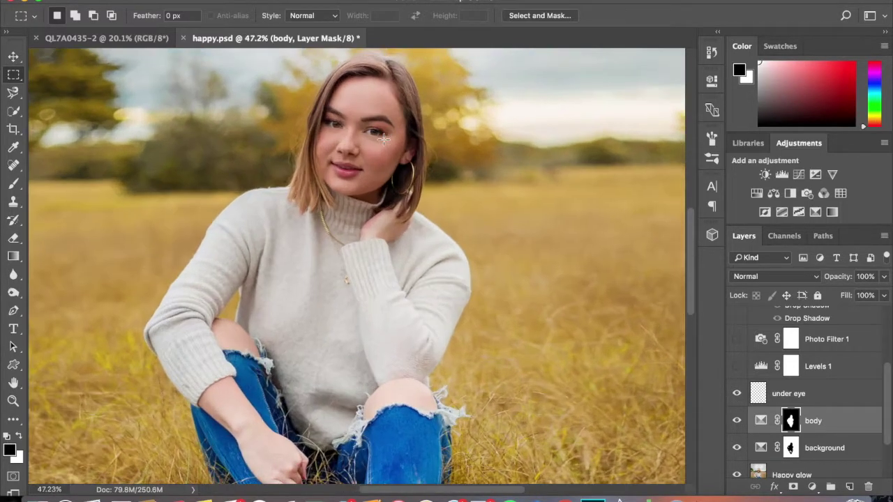
pyautogui.scroll(5, 384, 139)
pyautogui.scroll(1, 384, 139)
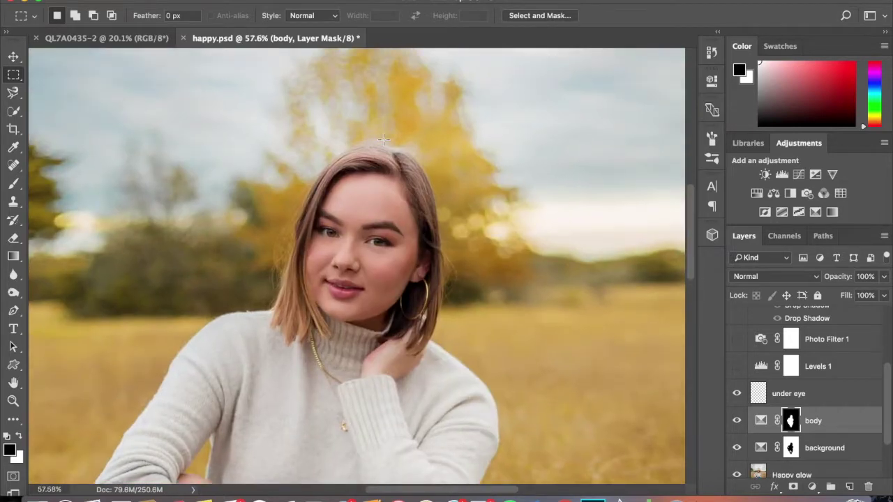
pyautogui.scroll(-1, 384, 139)
pyautogui.click(737, 394)
pyautogui.click(736, 395)
pyautogui.click(736, 394)
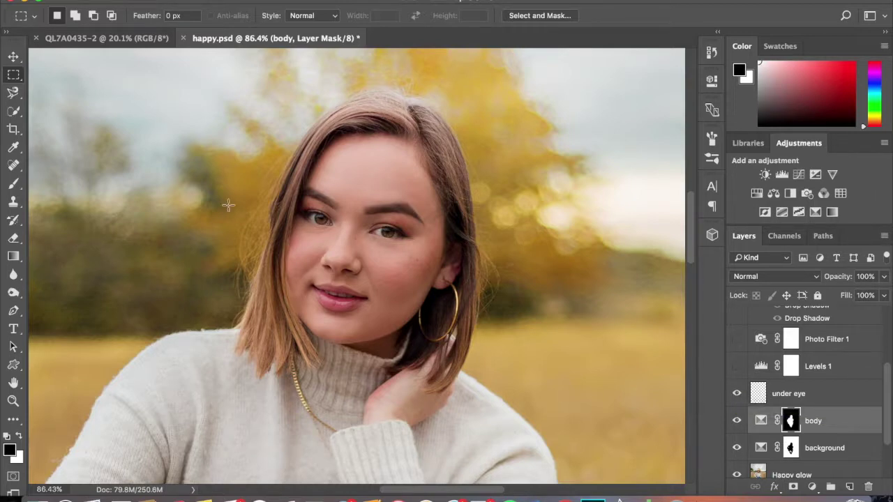
# Step: Select the Brush tool and give it a soft round 44 px tip with 0% hardness
pyautogui.click(216, 0)
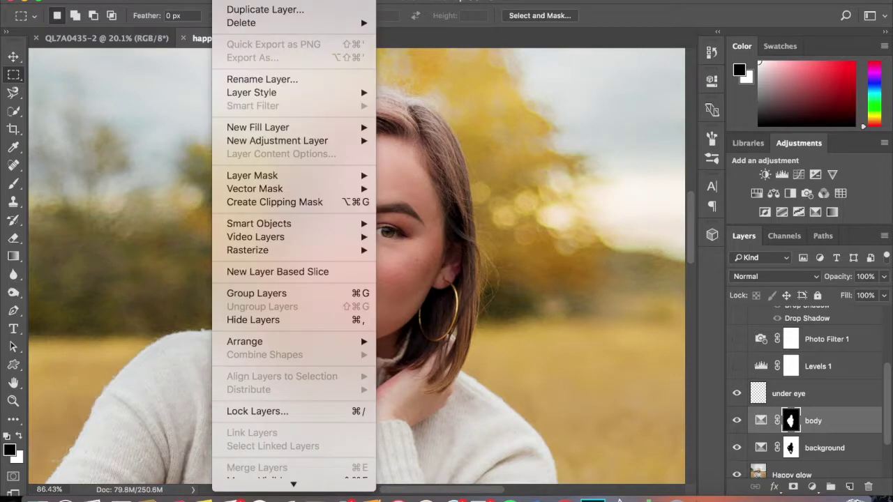
pyautogui.click(207, 1)
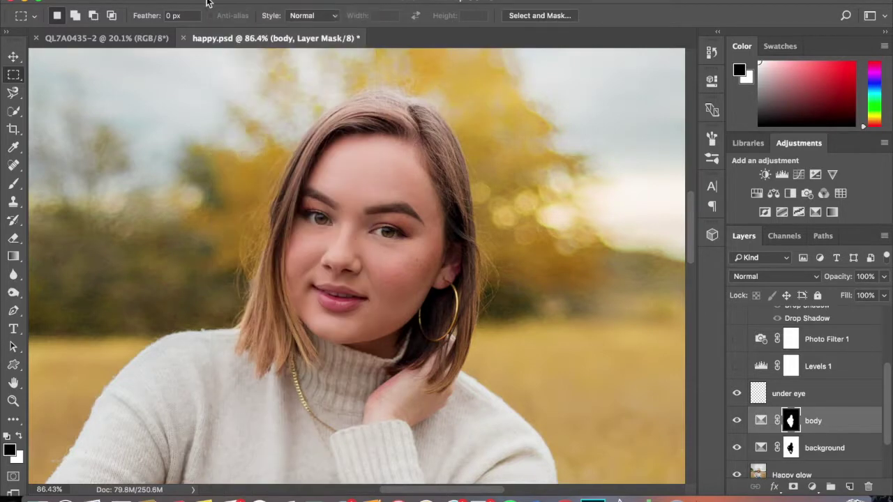
pyautogui.click(10, 185)
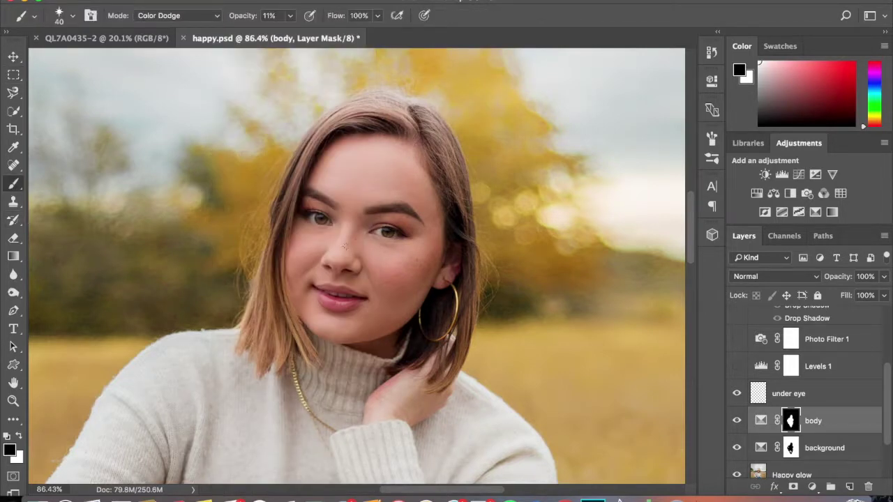
pyautogui.click(73, 15)
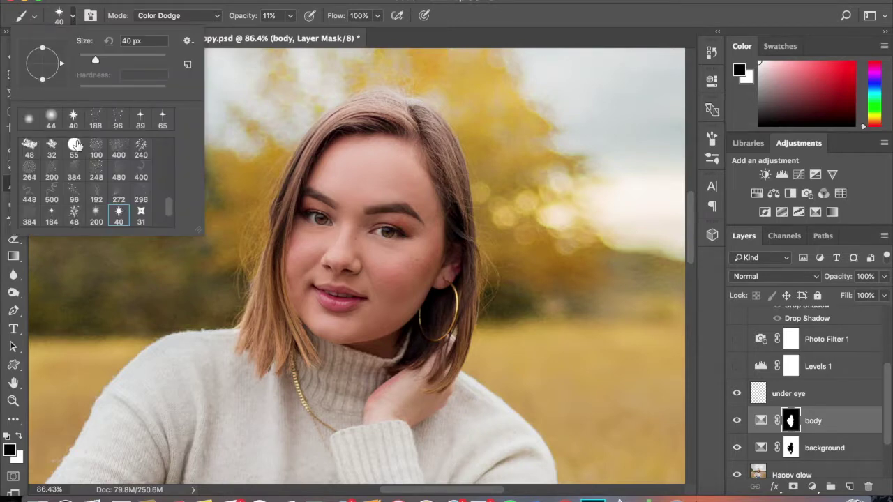
pyautogui.scroll(10, 73, 160)
pyautogui.click(51, 119)
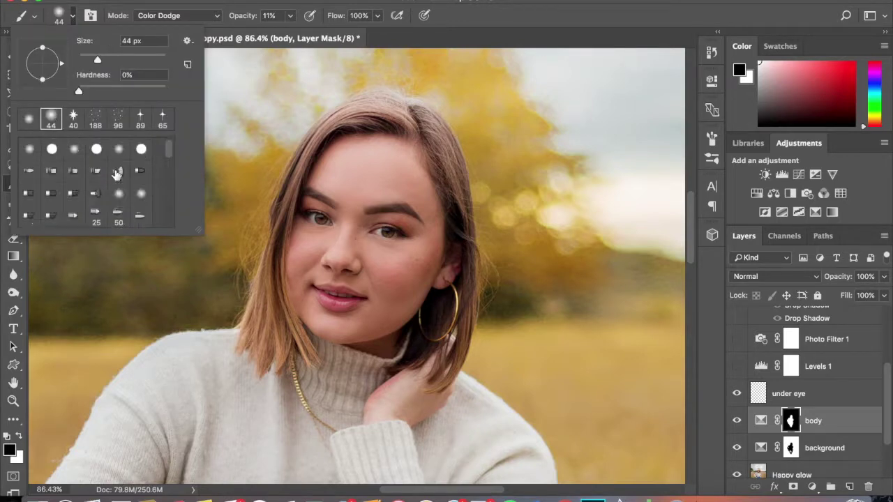
pyautogui.click(75, 150)
pyautogui.click(439, 36)
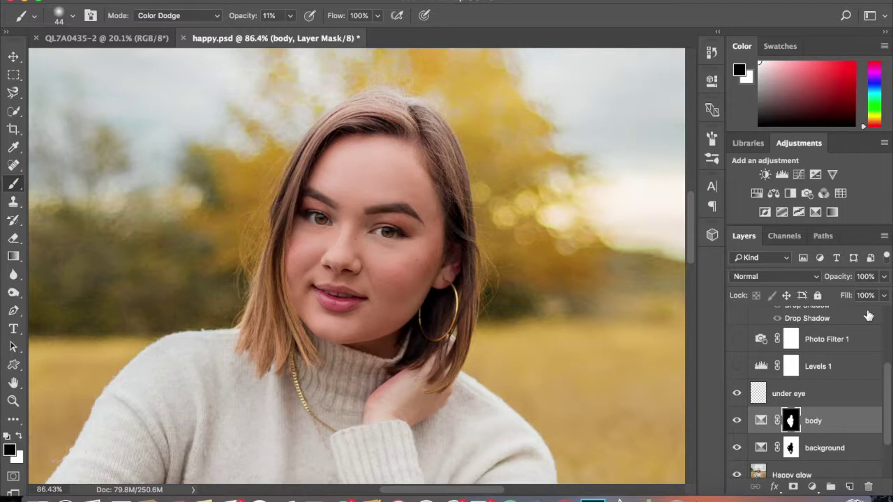
# Step: Select the under eye layer and check its opacity setting
pyautogui.click(818, 396)
pyautogui.click(884, 277)
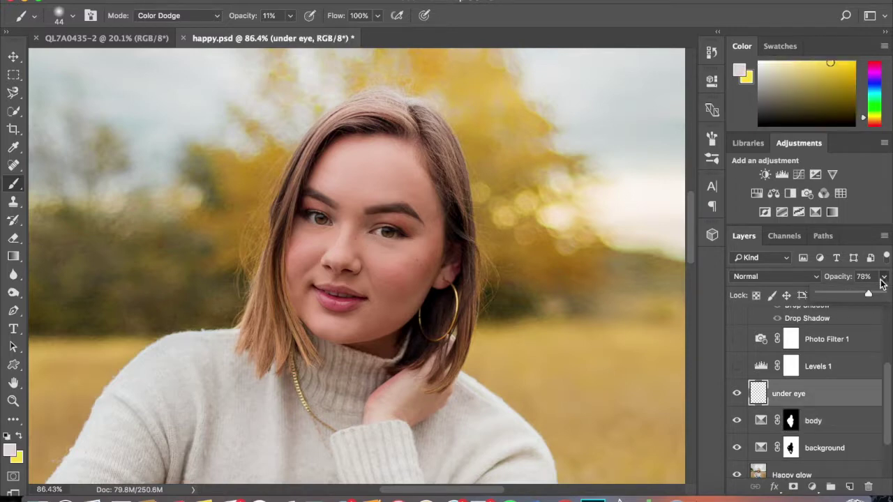
pyautogui.moveTo(867, 294)
pyautogui.mouseDown()
pyautogui.moveTo(842, 295)
pyautogui.moveTo(892, 298)
pyautogui.moveTo(870, 299)
pyautogui.mouseUp()
pyautogui.moveTo(868, 296); pyautogui.dragTo(870, 297)
# Step: Show the Levels 1 layer and compare the whole portrait with the layer off and on
pyautogui.scroll(2, 737, 389)
pyautogui.scroll(-3, 550, 316)
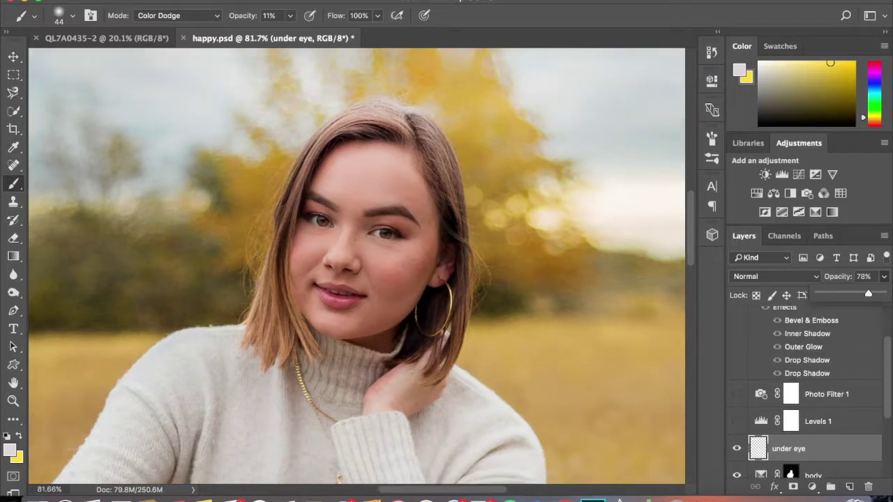
pyautogui.scroll(-5, 550, 316)
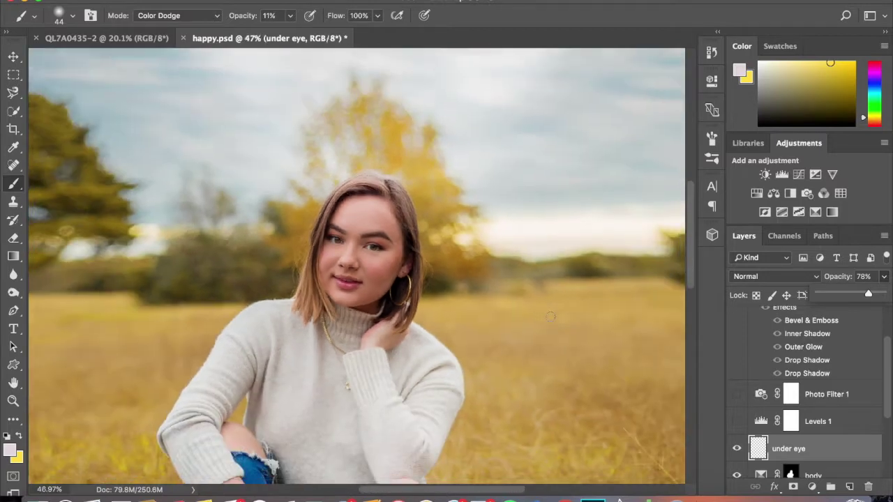
pyautogui.scroll(-4, 551, 316)
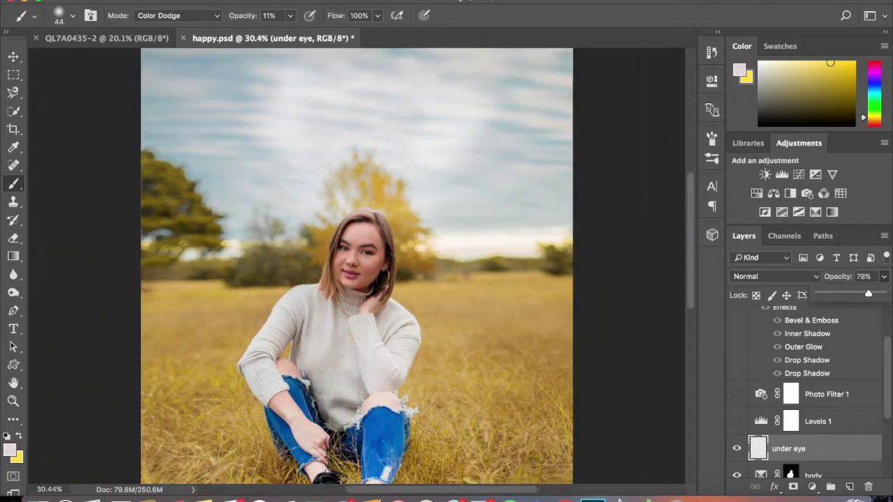
pyautogui.scroll(-2, 551, 316)
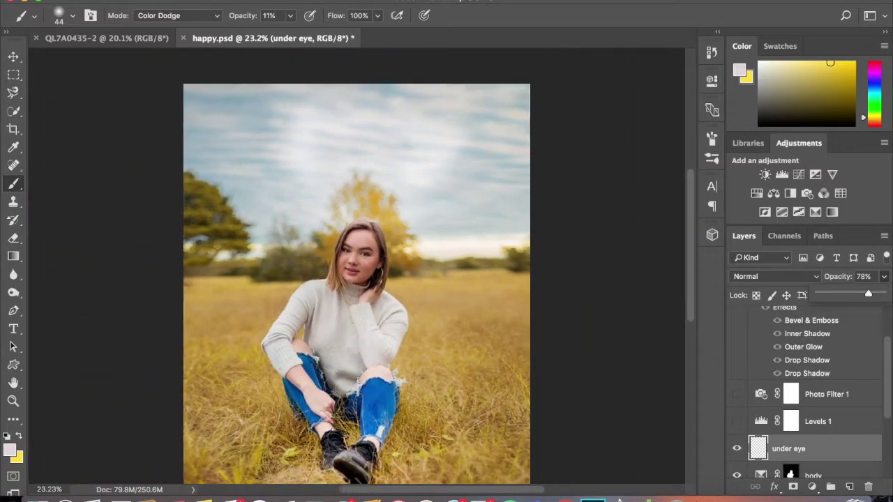
pyautogui.scroll(1, 357, 266)
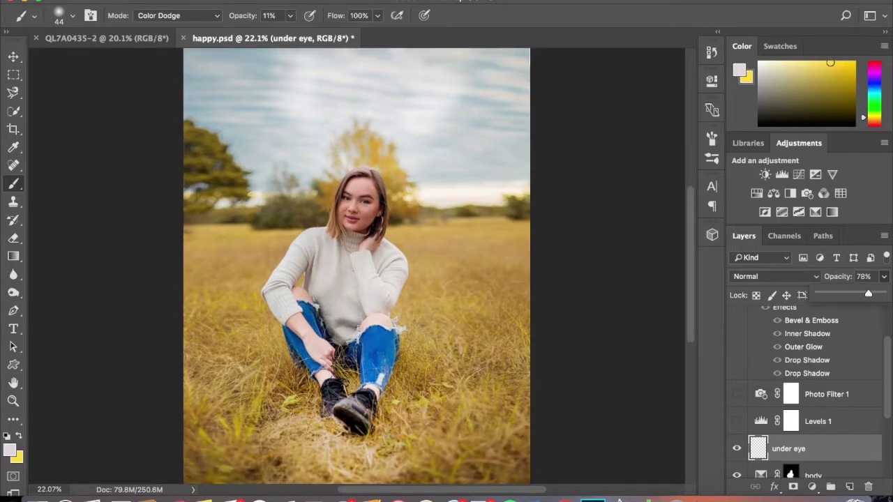
pyautogui.click(736, 422)
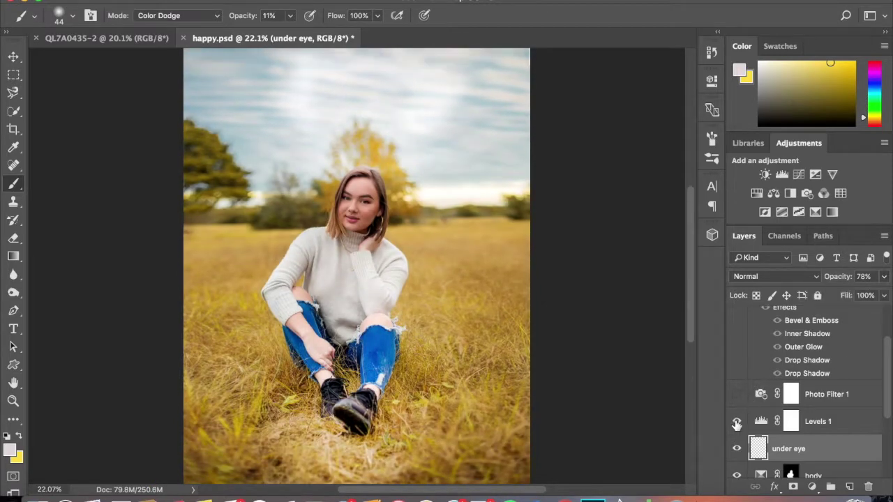
pyautogui.click(736, 422)
pyautogui.click(736, 424)
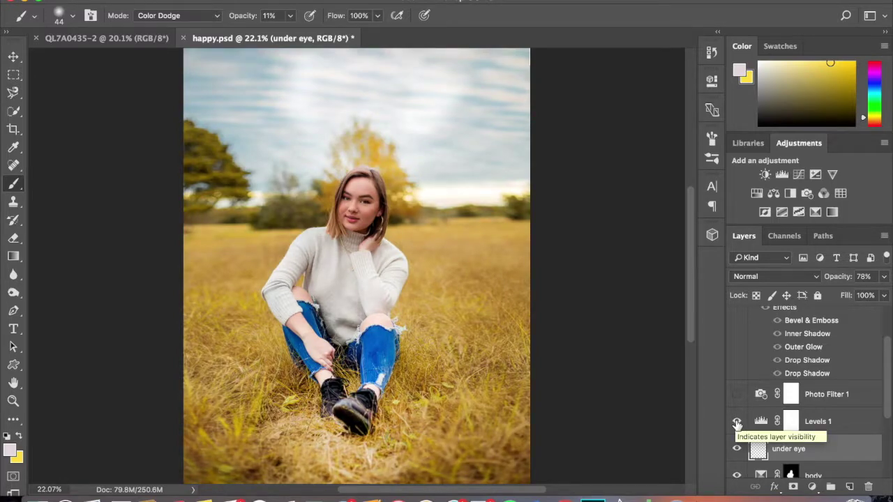
pyautogui.click(736, 423)
pyautogui.click(737, 422)
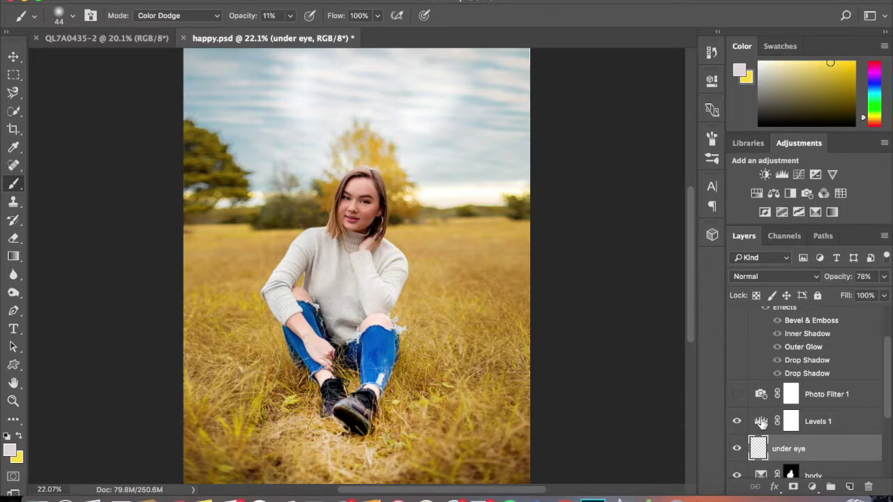
# Step: Inspect the black and white input points in the Levels 1 settings, and collapse its properties
pyautogui.doubleClick(760, 421)
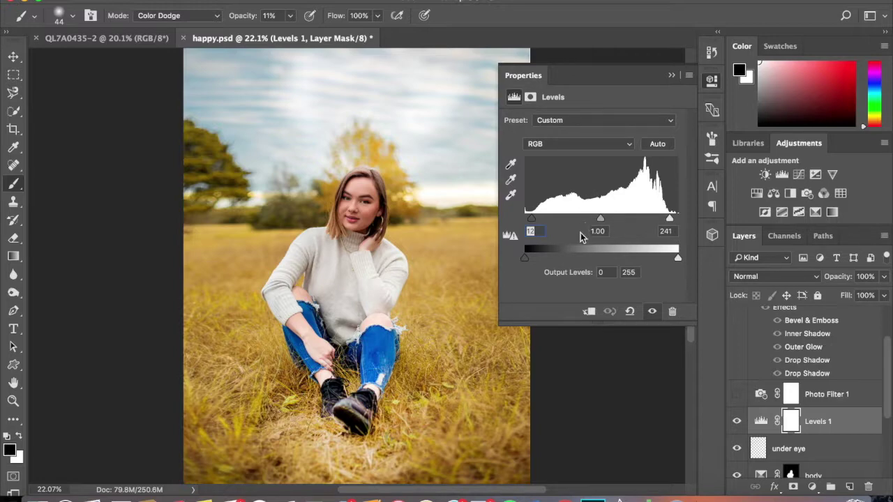
pyautogui.moveTo(531, 220); pyautogui.dragTo(532, 223)
pyautogui.moveTo(670, 220)
pyautogui.mouseDown()
pyautogui.moveTo(678, 223)
pyautogui.moveTo(671, 222)
pyautogui.mouseUp()
pyautogui.click(674, 75)
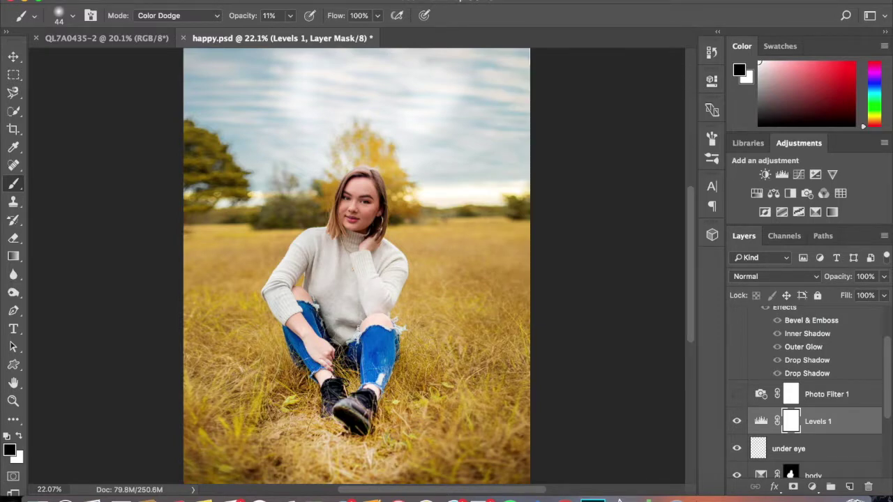
# Step: Show the Photo Filter 1 layer and compare the whole portrait with the layer off and on
pyautogui.scroll(-2, 356, 266)
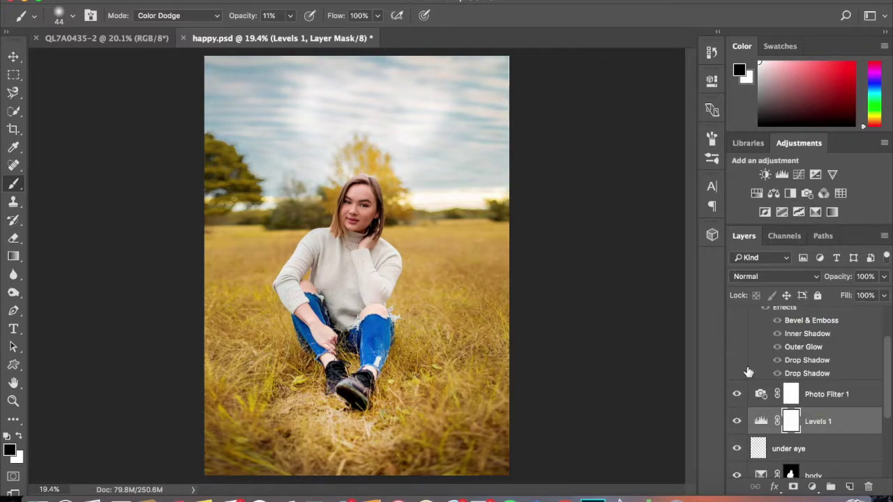
pyautogui.click(738, 399)
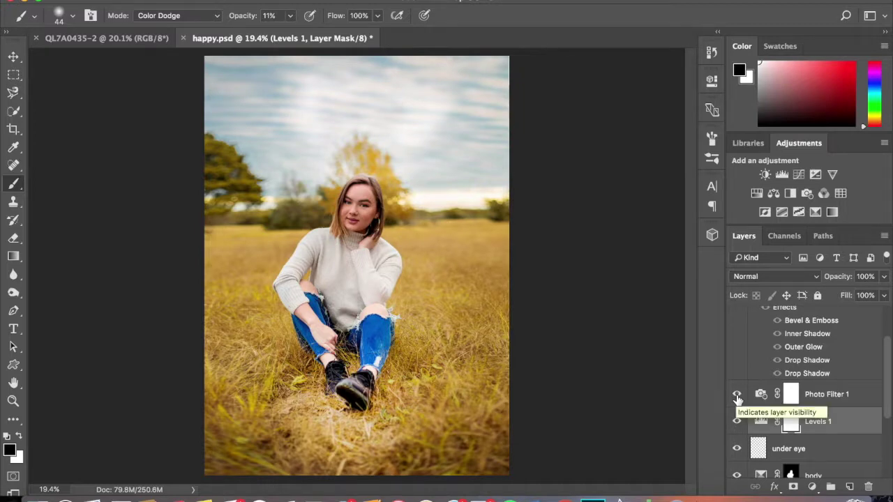
pyautogui.click(738, 397)
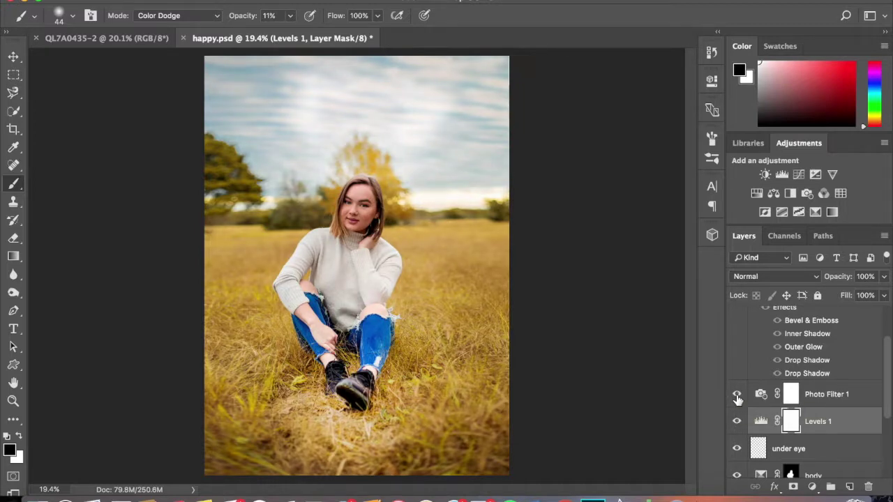
# Step: Add a Photo Filter adjustment layer above Levels 1, using Warming Filter (85) at 99% density
pyautogui.click(806, 194)
pyautogui.moveTo(547, 178); pyautogui.dragTo(674, 76)
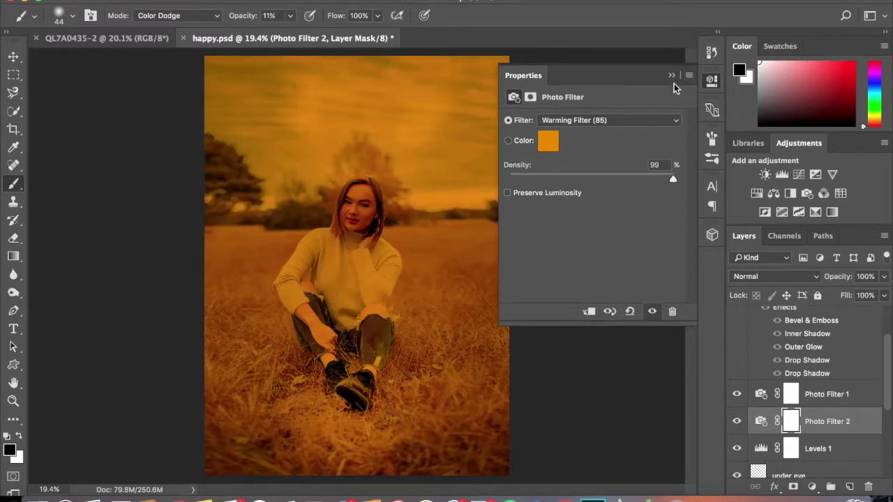
pyautogui.click(818, 432)
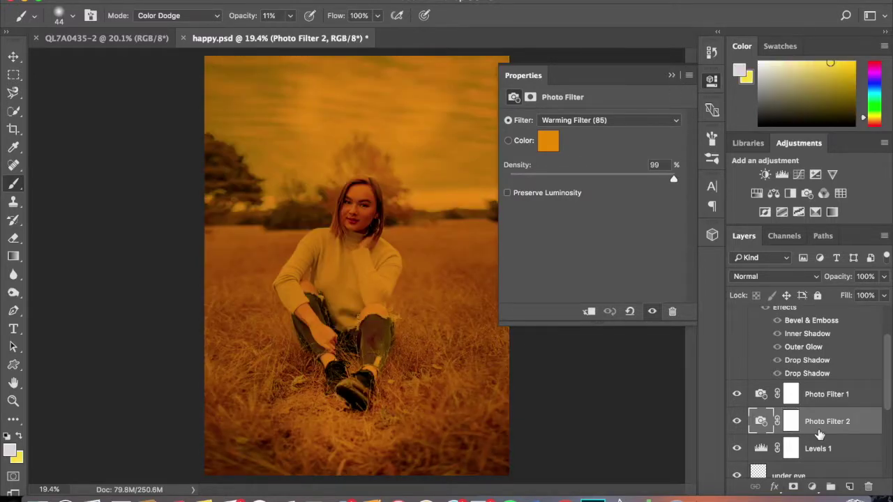
# Step: Delete the Photo Filter 2 adjustment layer and collapse the adjustment properties
pyautogui.press('Delete')
pyautogui.click(671, 75)
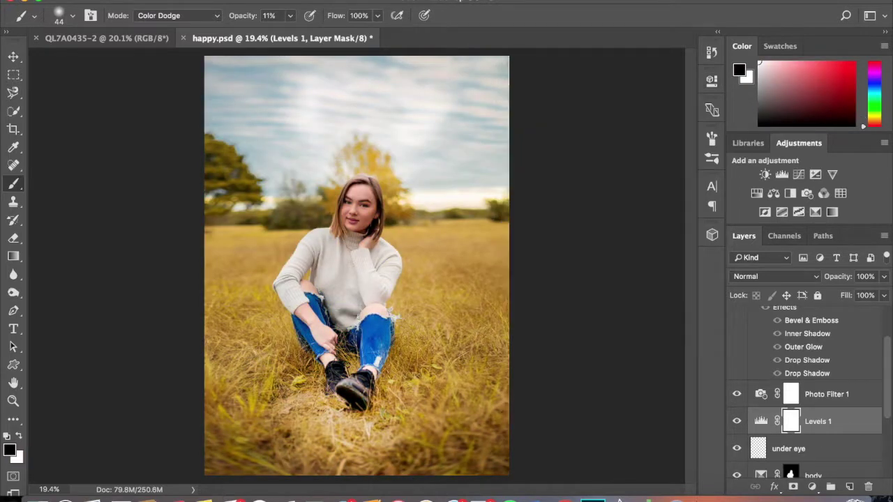
# Step: Show the HAPPY text layer over the sky in the portrait
pyautogui.scroll(3, 774, 433)
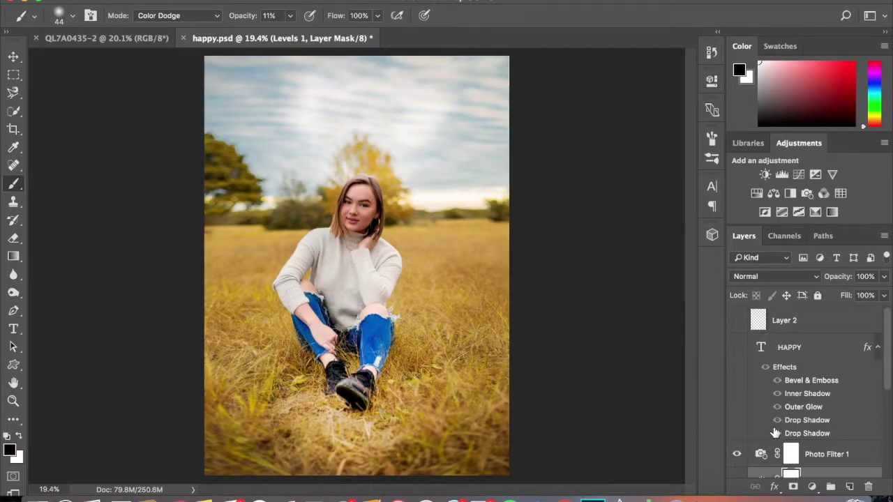
pyautogui.click(736, 347)
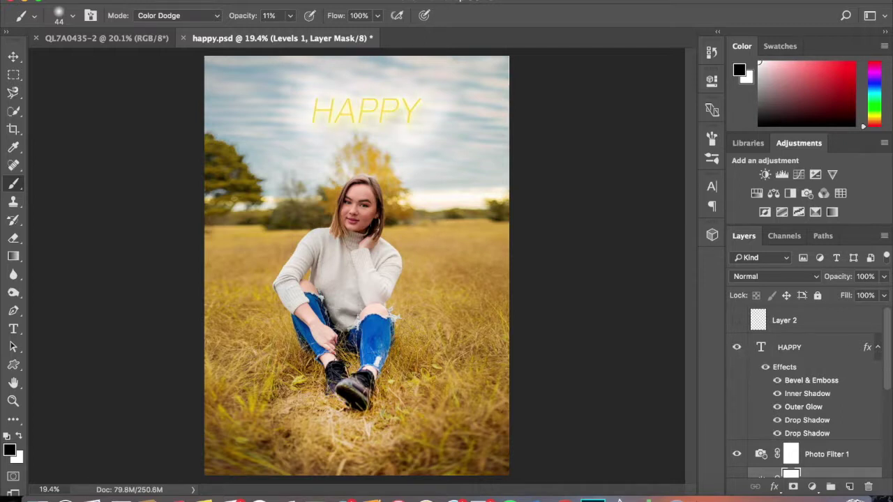
pyautogui.scroll(-1, 357, 266)
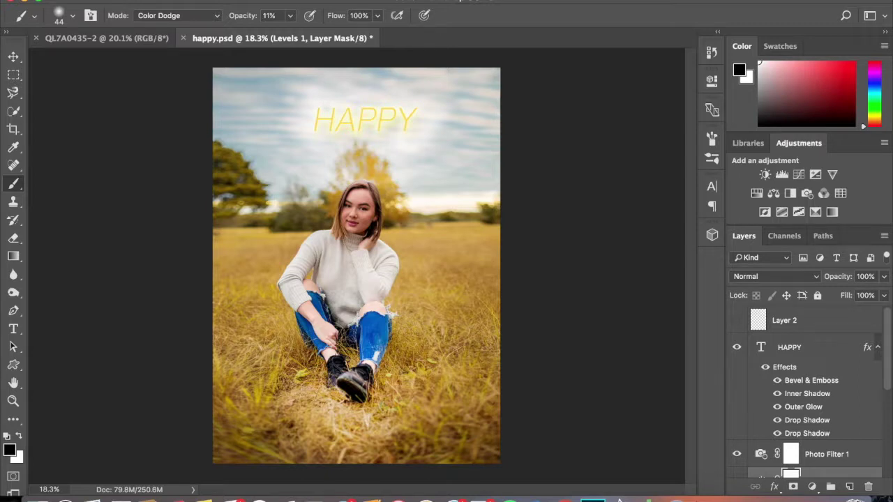
# Step: Enter the HAPPY text with the Type tool, look through the available fonts, and leave text editing without choosing another
pyautogui.click(789, 346)
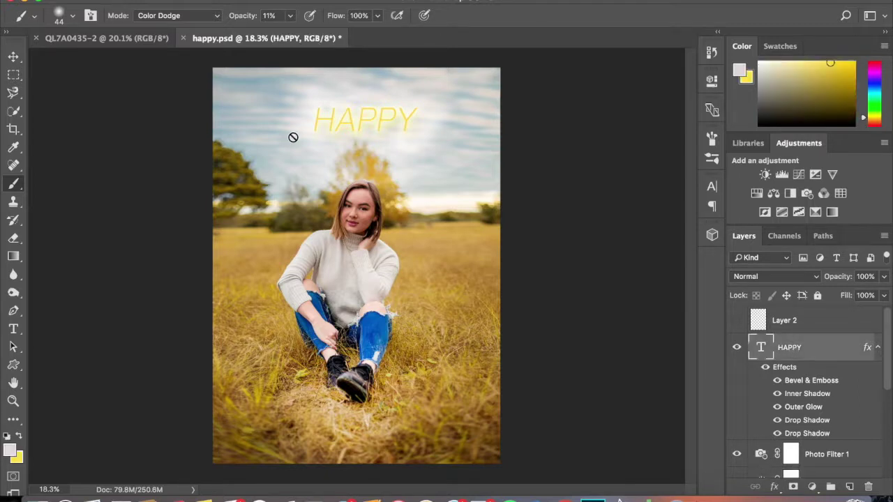
pyautogui.click(13, 328)
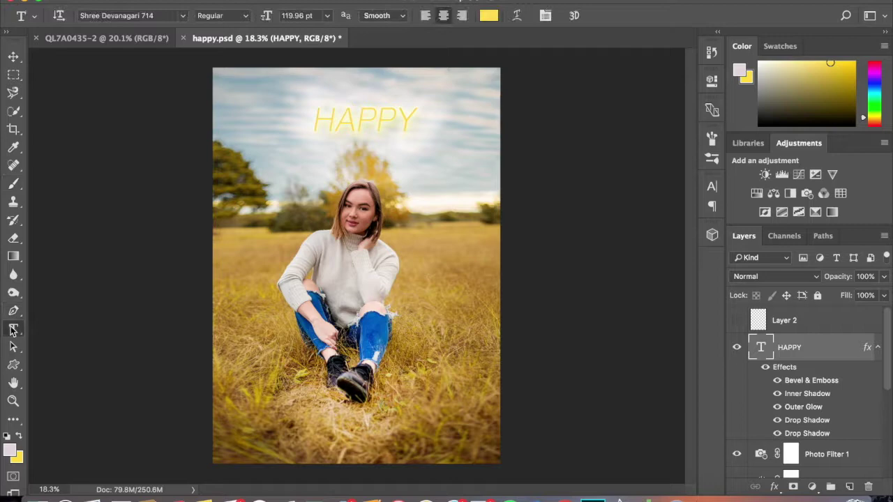
pyautogui.click(377, 119)
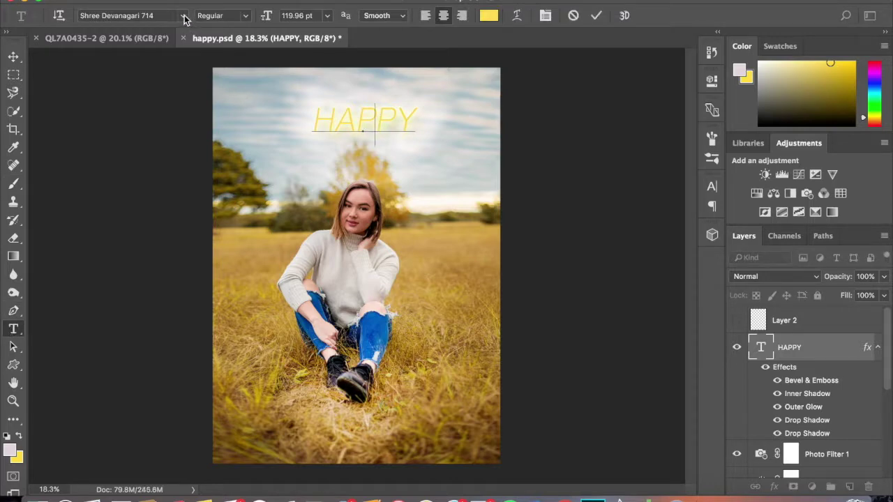
pyautogui.click(183, 16)
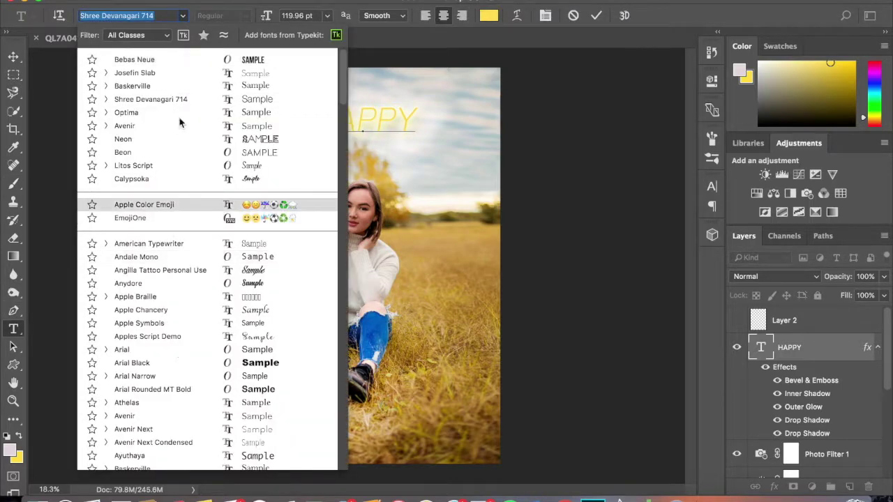
pyautogui.click(602, 211)
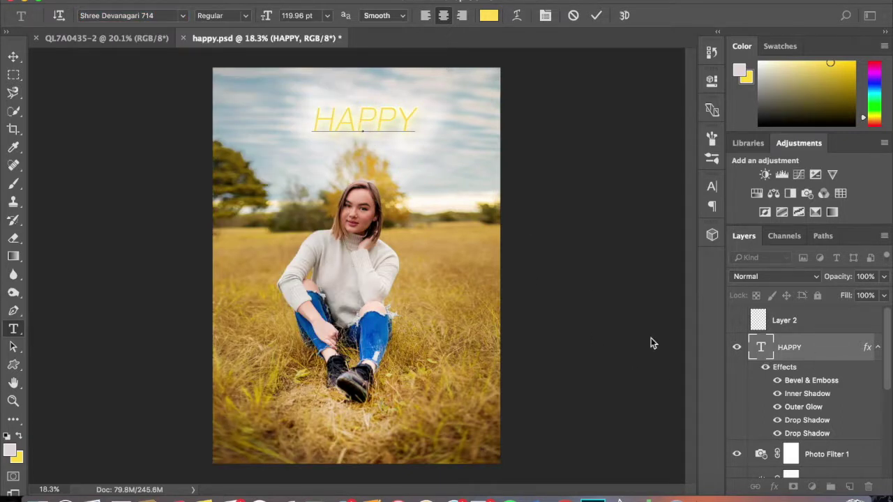
pyautogui.click(781, 376)
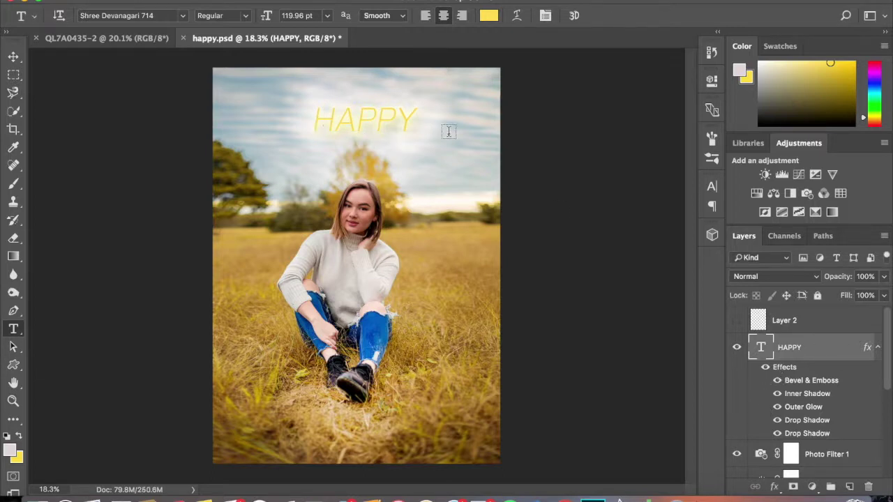
# Step: Open the HAPPY layer's Layer Style settings and inspect its Bevel & Emboss, Inner Shadow, Outer Glow and Drop Shadow options
pyautogui.rightClick(738, 349)
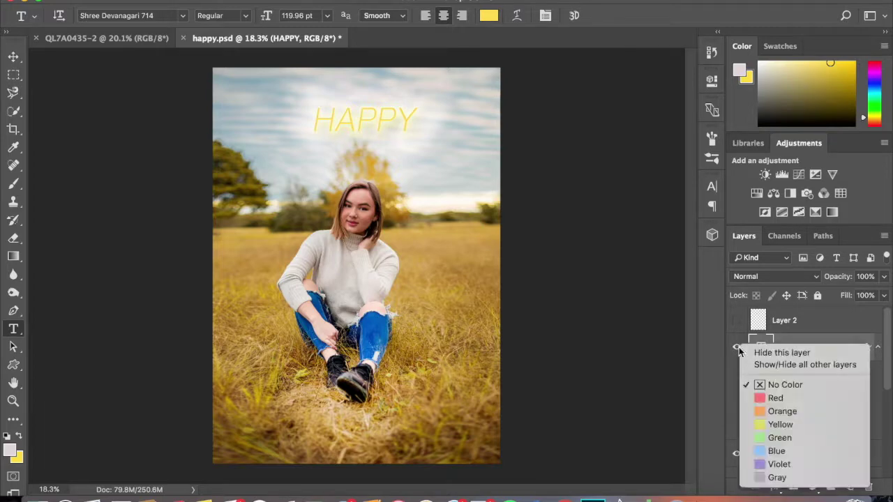
pyautogui.click(792, 342)
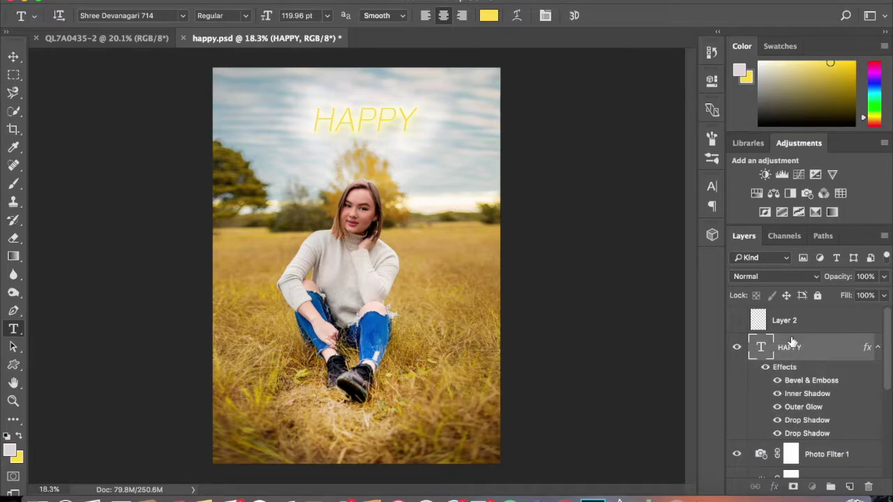
pyautogui.doubleClick(792, 342)
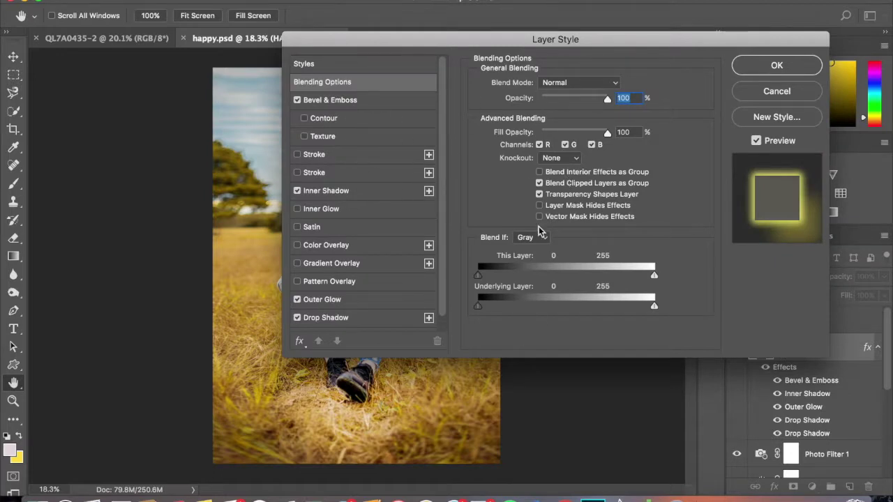
pyautogui.click(373, 105)
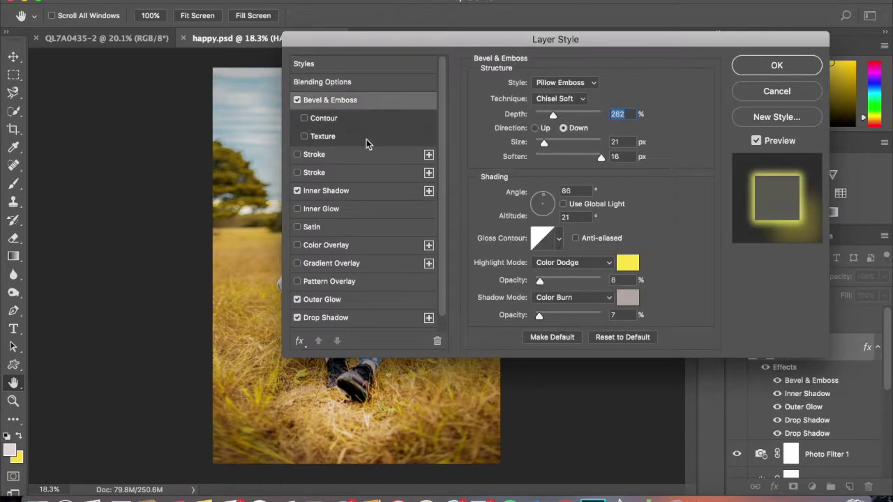
pyautogui.click(357, 193)
pyautogui.click(354, 304)
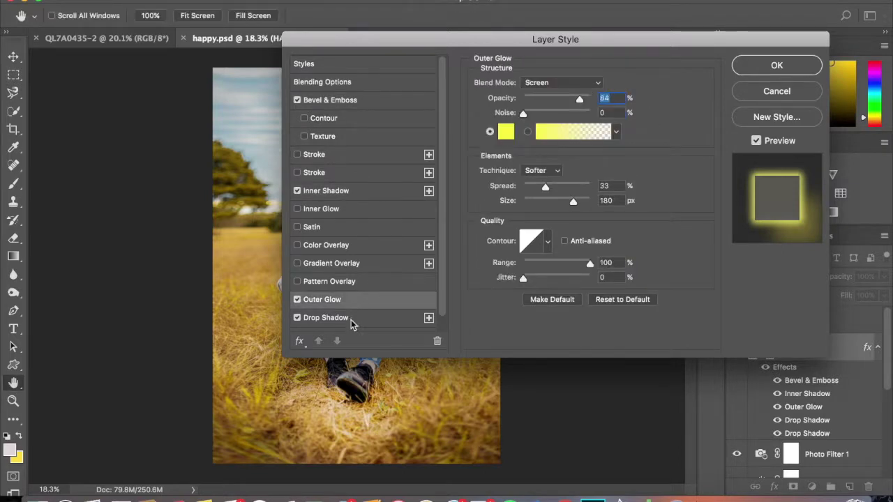
pyautogui.click(352, 320)
pyautogui.click(363, 304)
pyautogui.click(351, 320)
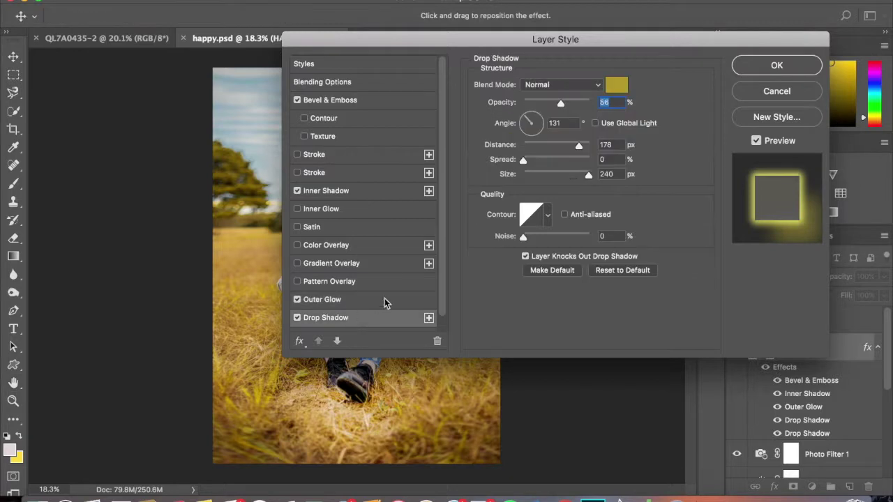
pyautogui.scroll(-1, 388, 302)
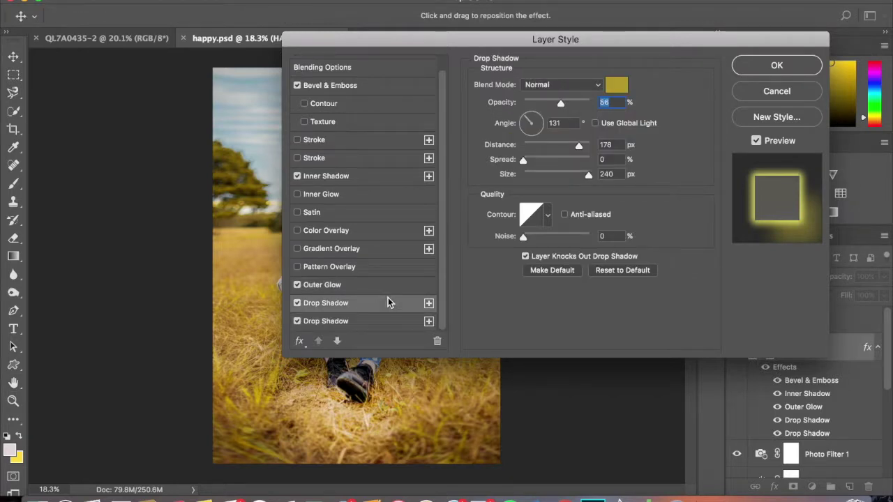
pyautogui.click(378, 286)
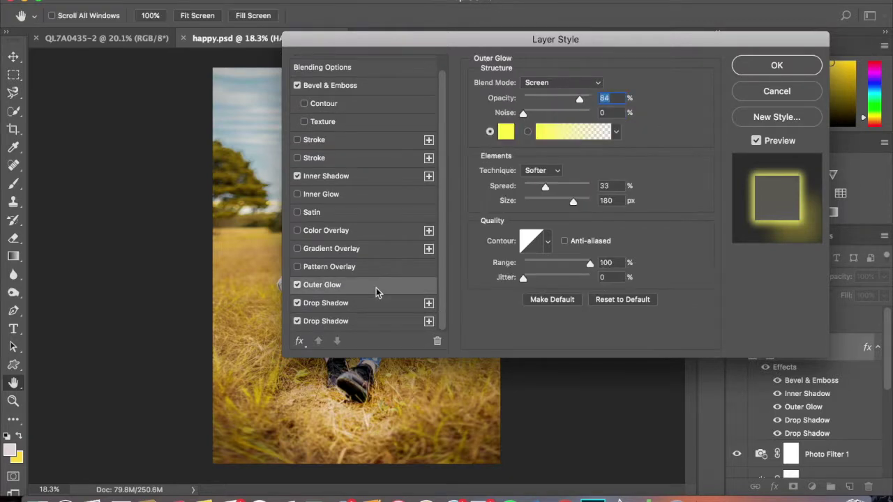
pyautogui.press('Return')
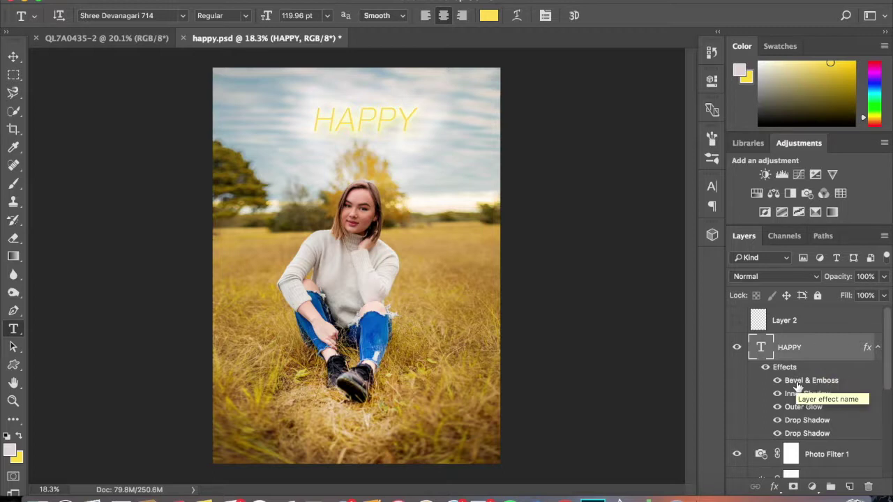
# Step: Compare the HAPPY lettering up close with its Outer Glow effect off and on
pyautogui.scroll(-3, 771, 382)
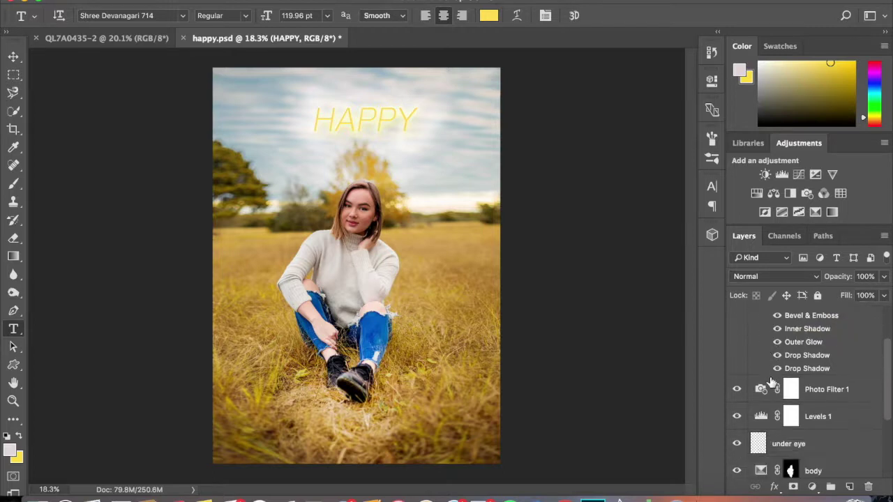
pyautogui.scroll(3, 771, 382)
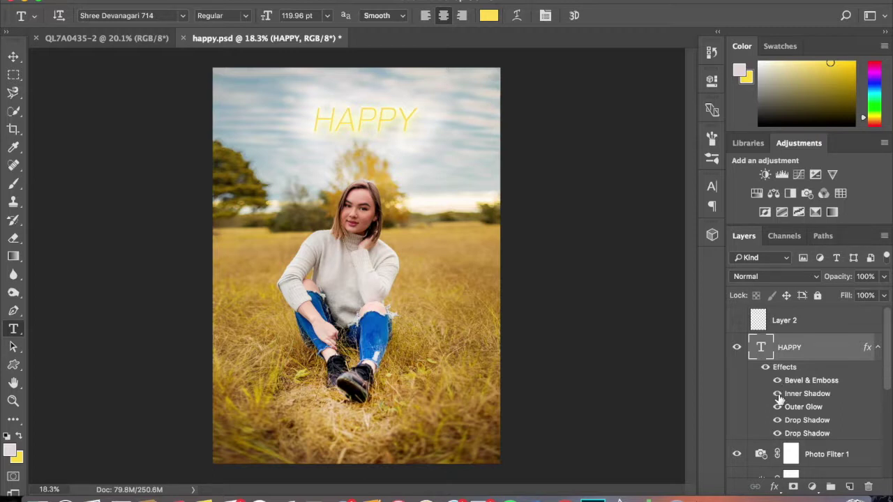
pyautogui.click(777, 407)
pyautogui.click(777, 406)
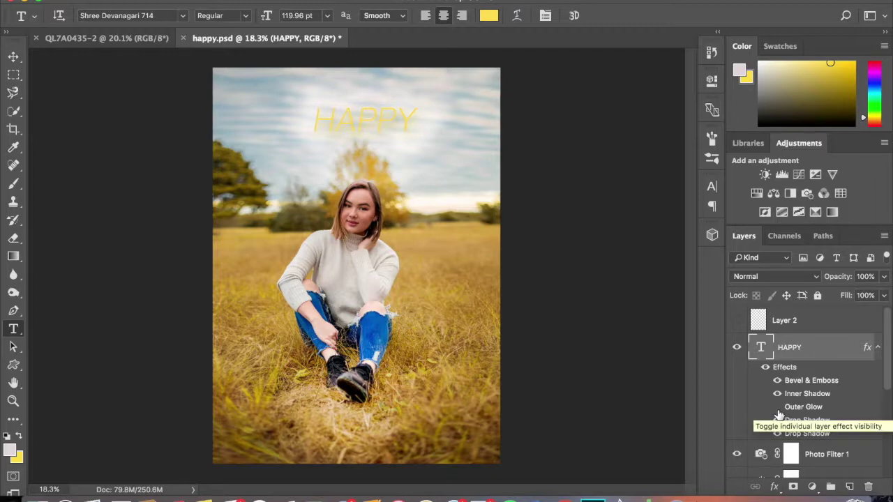
pyautogui.scroll(2, 436, 142)
pyautogui.scroll(1, 436, 143)
pyautogui.scroll(3, 436, 142)
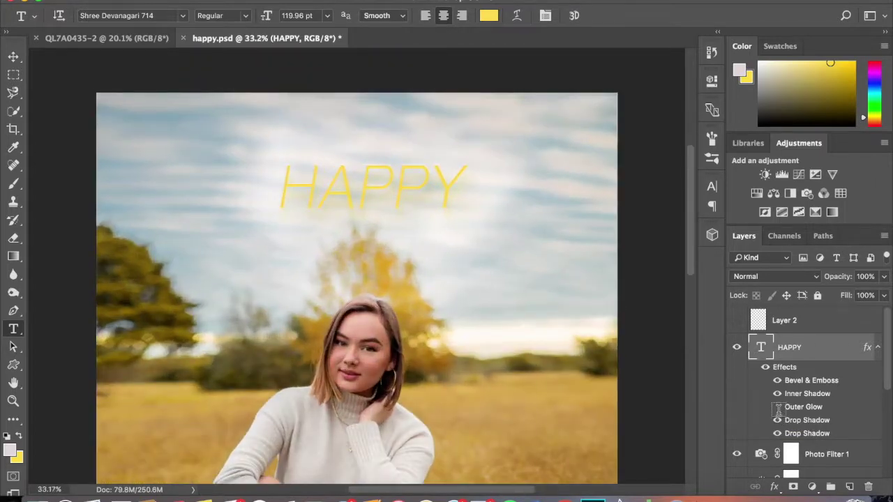
pyautogui.click(778, 411)
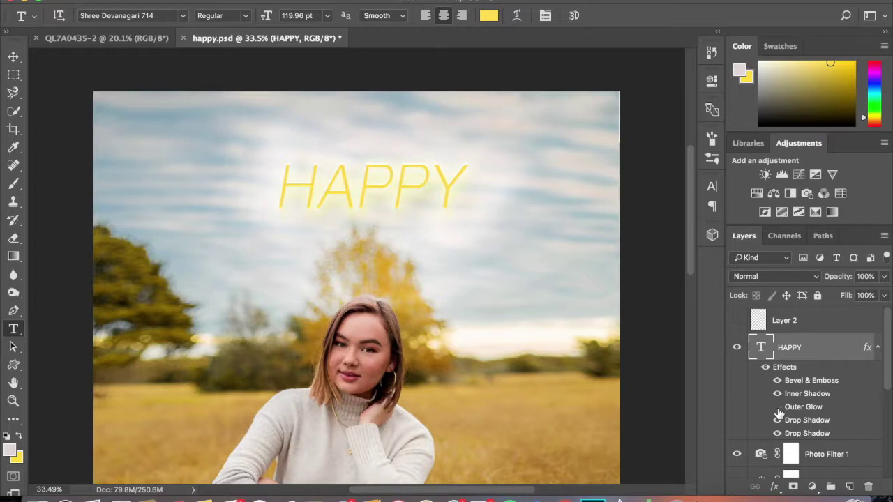
pyautogui.click(778, 412)
# Step: Compare the HAPPY lettering with its Drop Shadow and Bevel & Emboss effects off and on, and turn all its effects back on
pyautogui.click(777, 422)
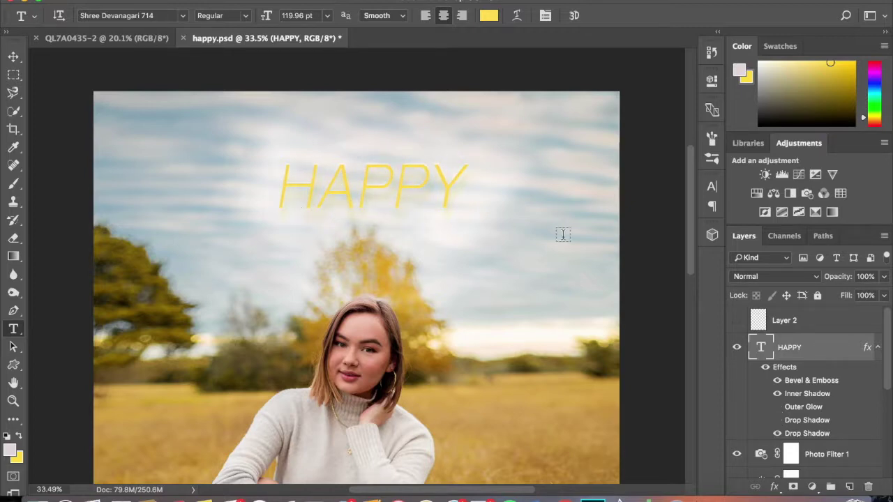
pyautogui.click(778, 435)
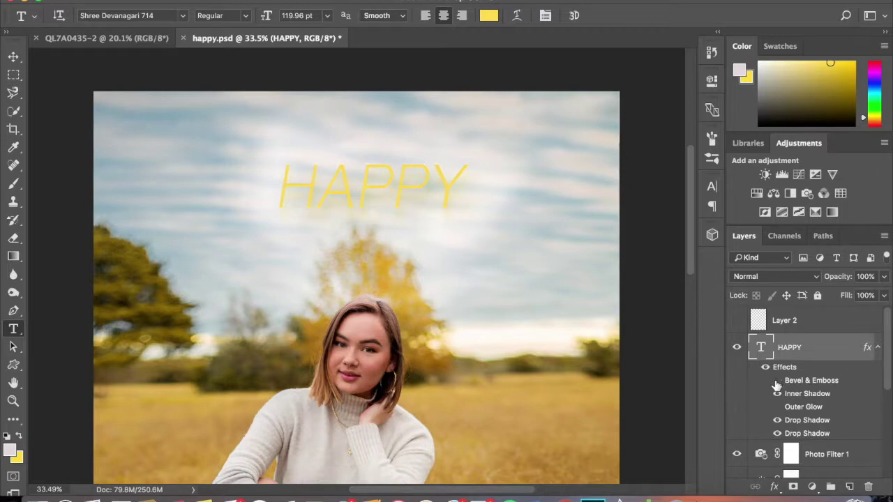
pyautogui.scroll(-3, 429, 269)
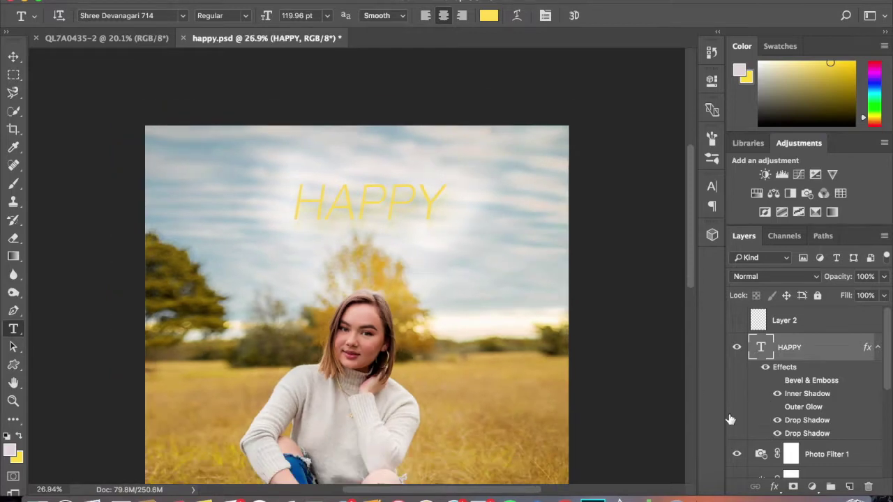
pyautogui.click(777, 406)
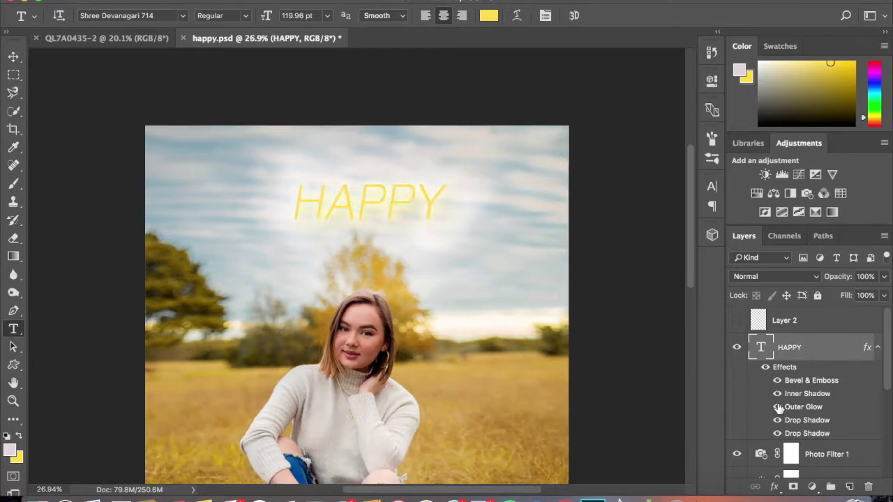
pyautogui.scroll(-2, 542, 290)
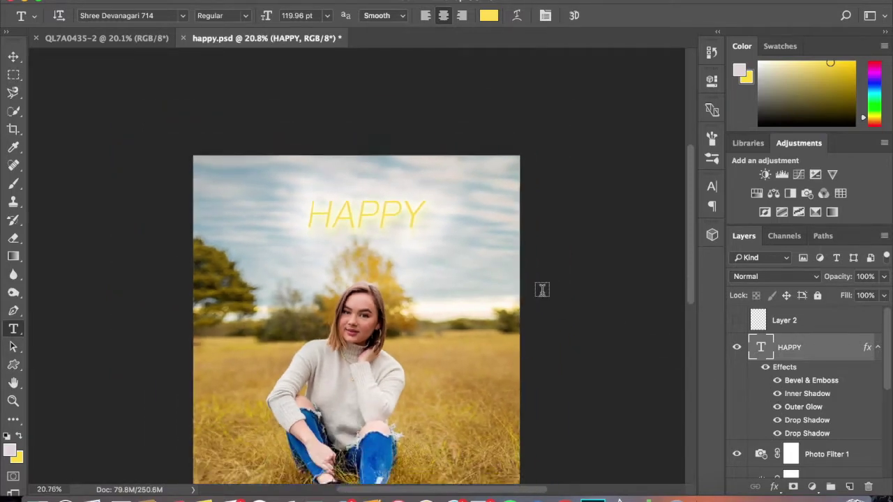
pyautogui.scroll(-1, 542, 290)
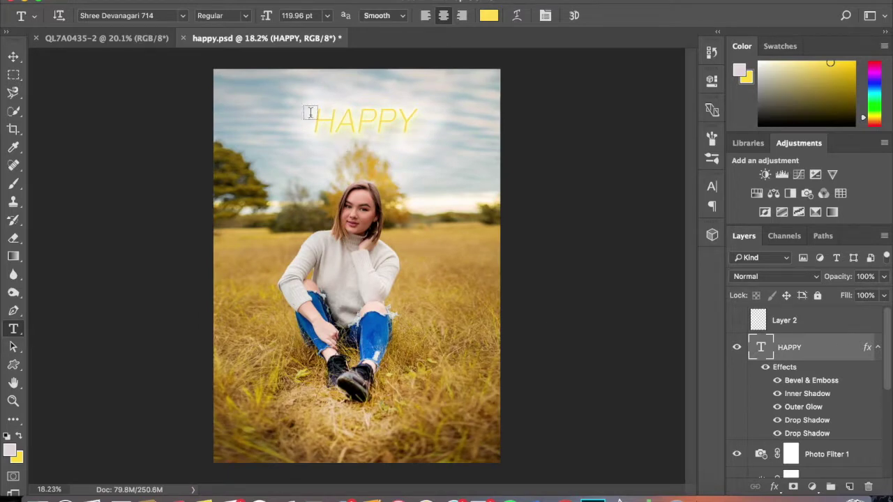
# Step: Compare the whole portrait with the Happy glow layer off and on
pyautogui.scroll(-5, 774, 419)
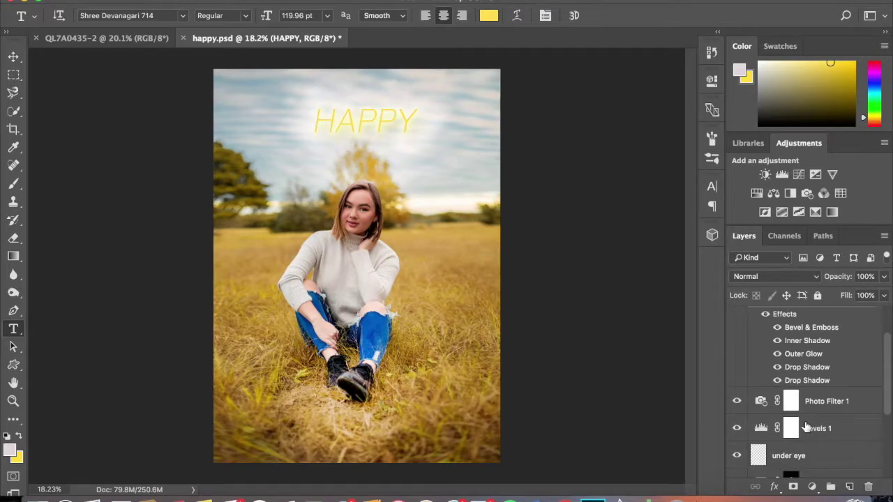
pyautogui.click(737, 410)
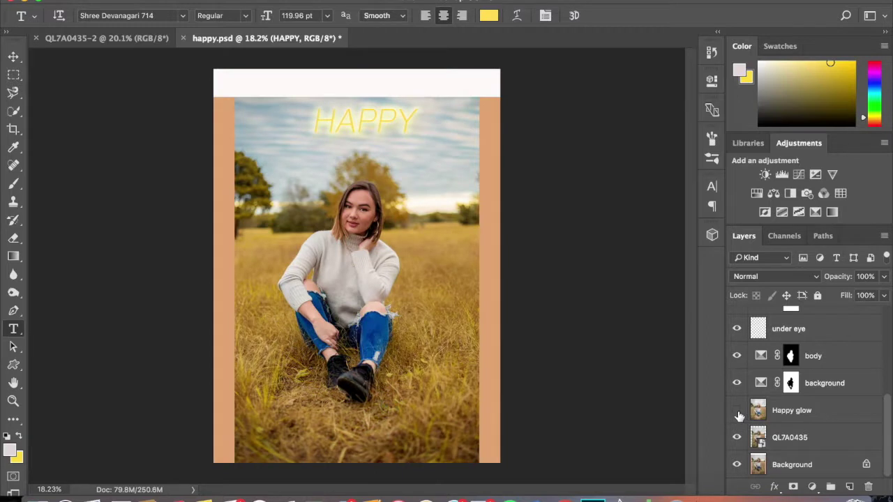
pyautogui.click(736, 411)
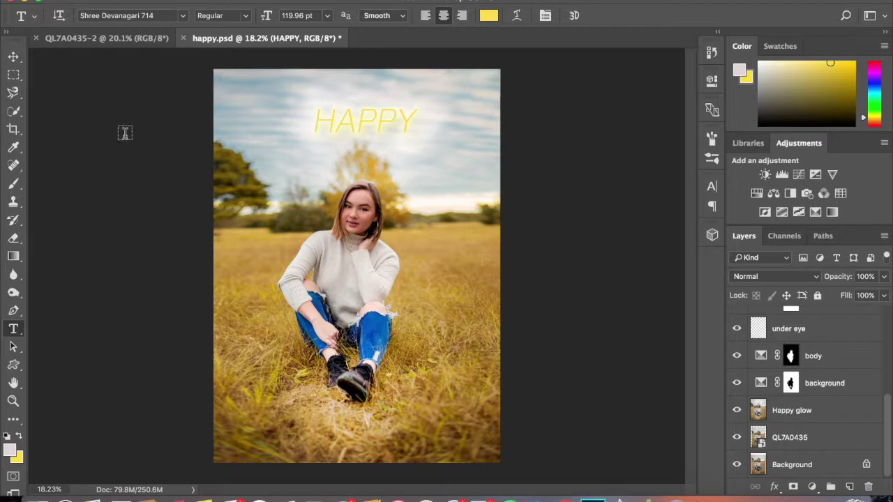
# Step: Switch from the Burn tool to the Dodge tool, with its range on Midtones and 8% exposure
pyautogui.click(14, 294)
pyautogui.rightClick(14, 298)
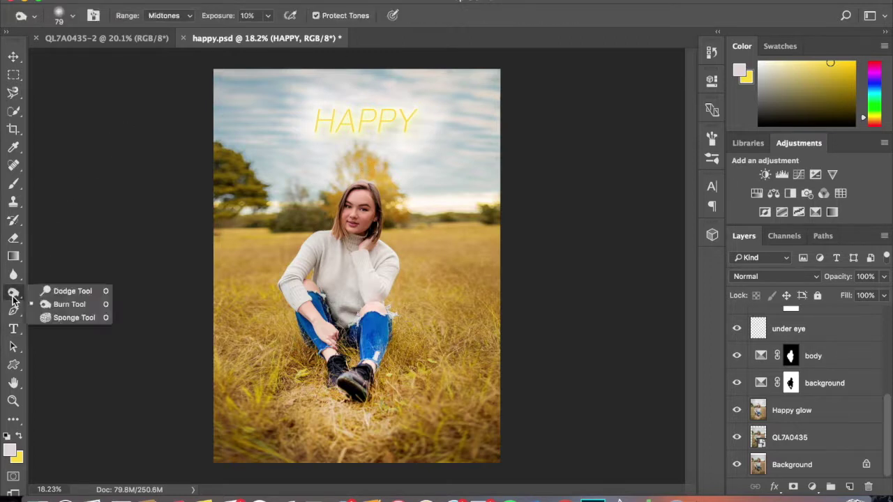
pyautogui.click(56, 290)
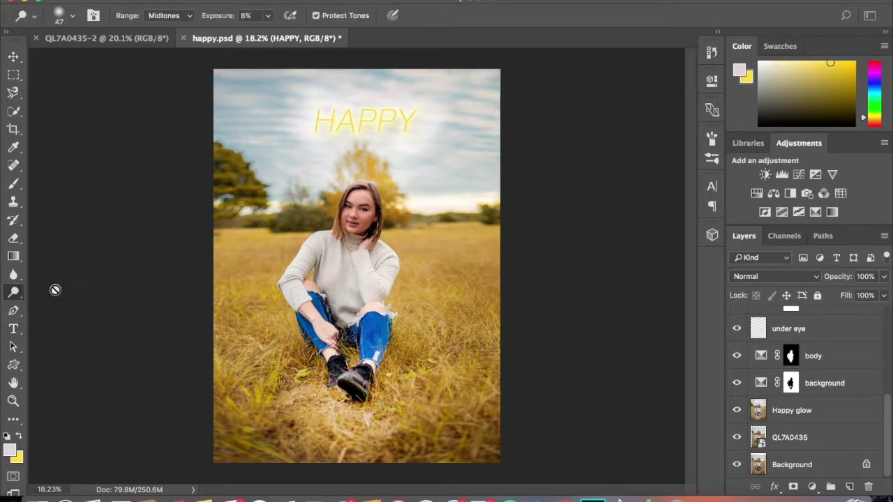
# Step: Review the Dodge tool's range choices and exposure control, keeping the range on Midtones and the exposure at 8%
pyautogui.click(189, 15)
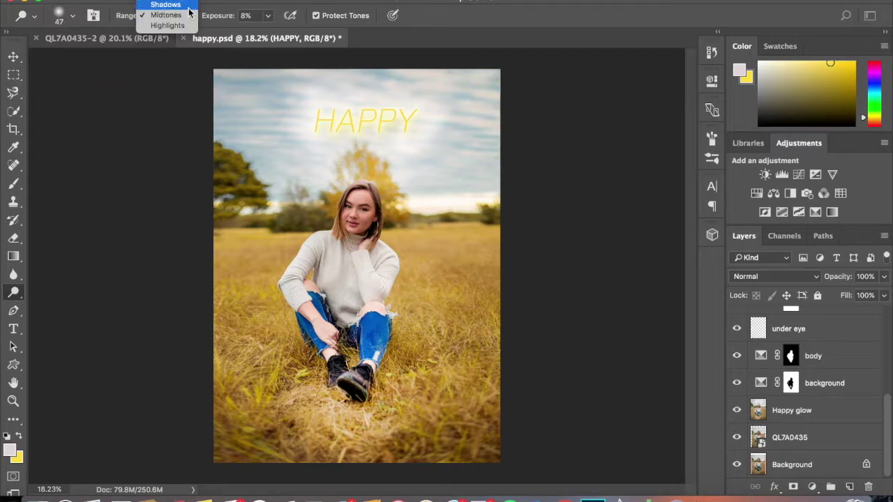
pyautogui.click(166, 14)
pyautogui.click(267, 17)
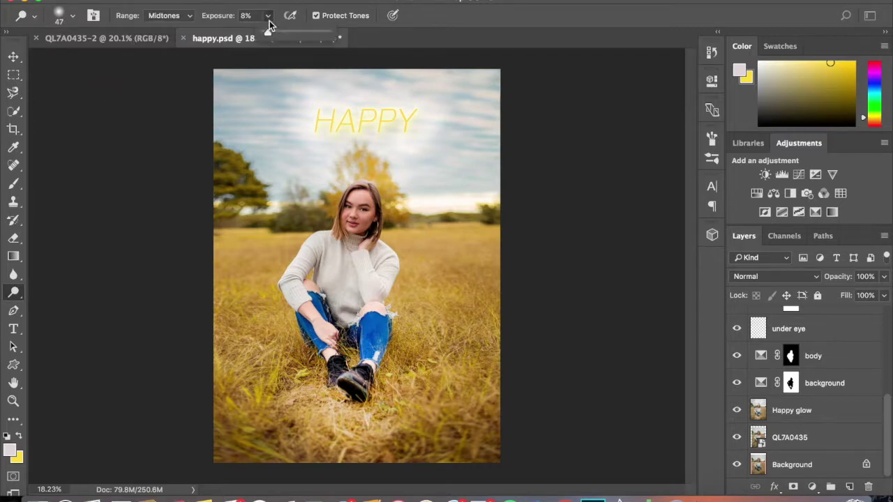
pyautogui.click(573, 214)
pyautogui.click(482, 174)
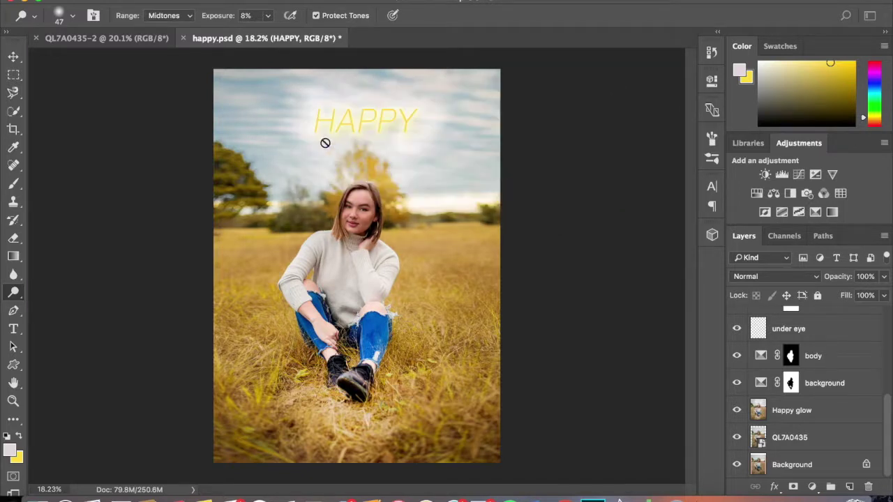
# Step: Switch to the Move tool and deselect the HAPPY text layer
pyautogui.click(13, 57)
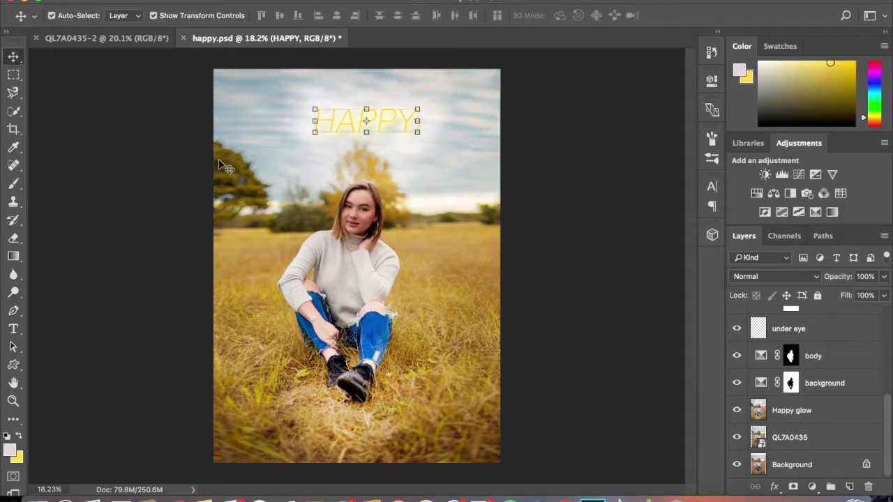
pyautogui.click(534, 150)
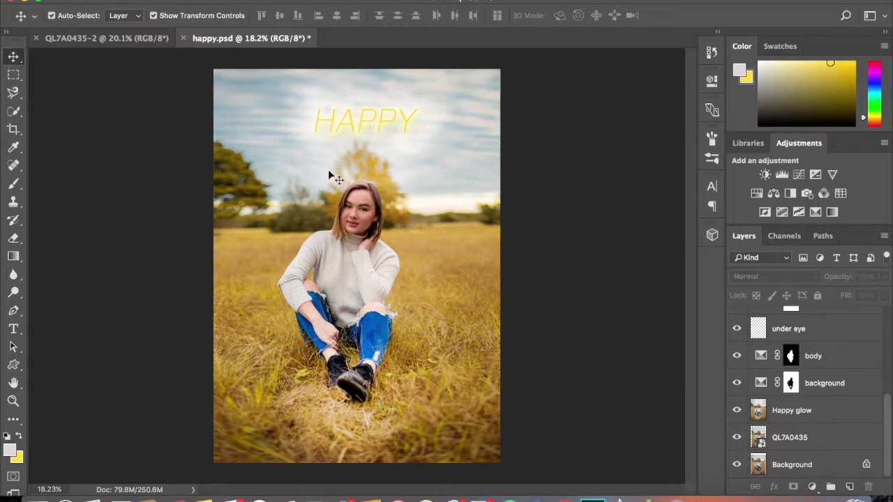
# Step: Compare the portrait repeatedly with the Happy glow layer hidden and shown, leaving the layer turned on
pyautogui.click(737, 410)
pyautogui.click(737, 410)
pyautogui.click(740, 411)
pyautogui.click(736, 411)
pyautogui.click(737, 412)
pyautogui.click(736, 411)
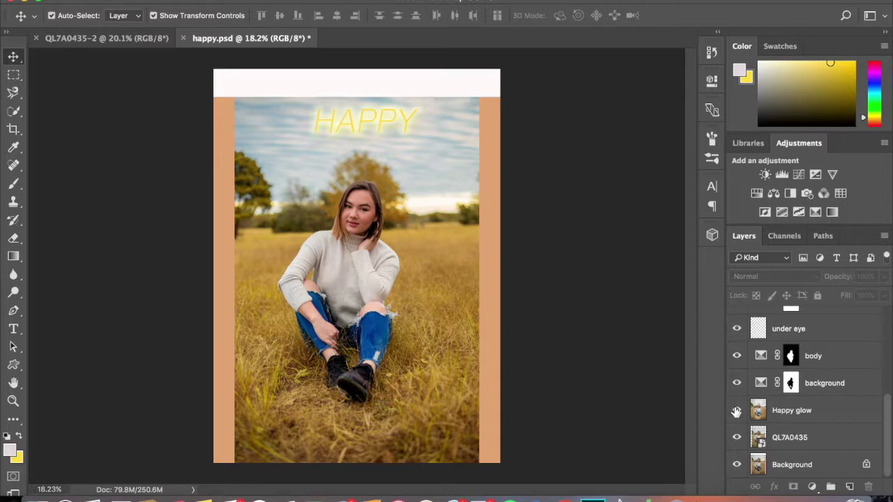
pyautogui.click(736, 411)
pyautogui.scroll(5, 765, 378)
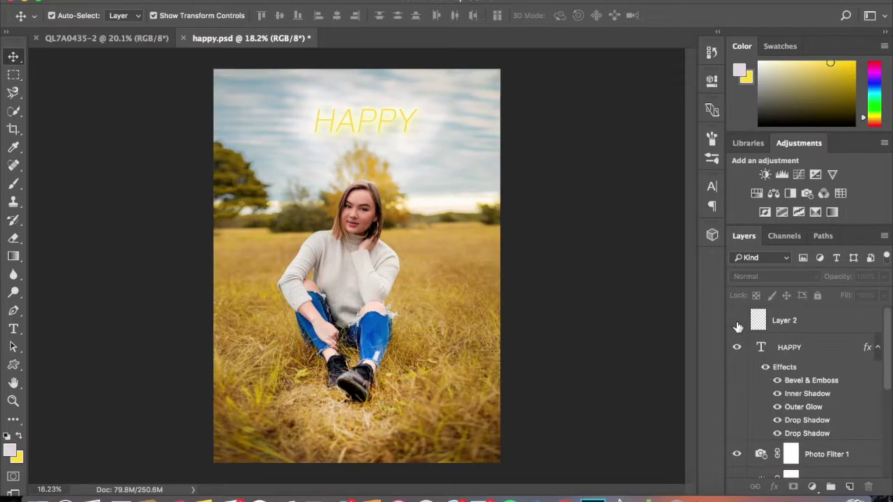